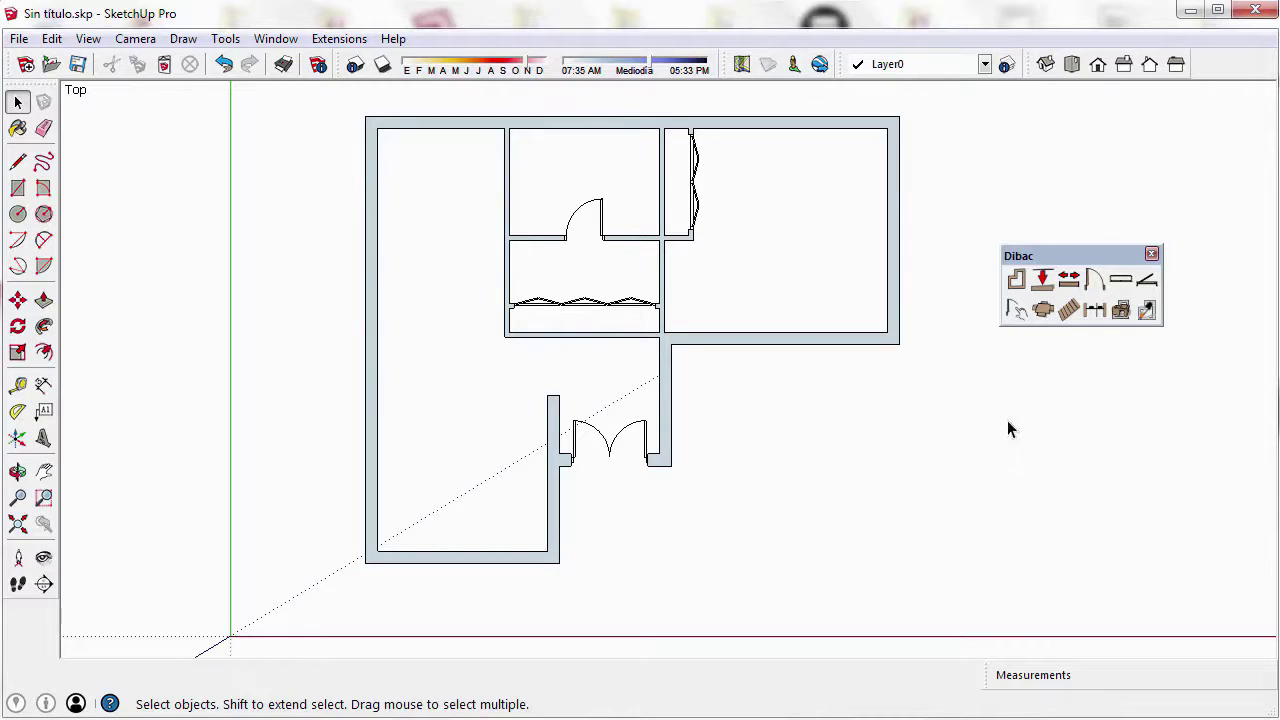
# Size a new Dibac window to 2.00 m long and 1.50 m high and confirm it
pyautogui.click(1122, 284)
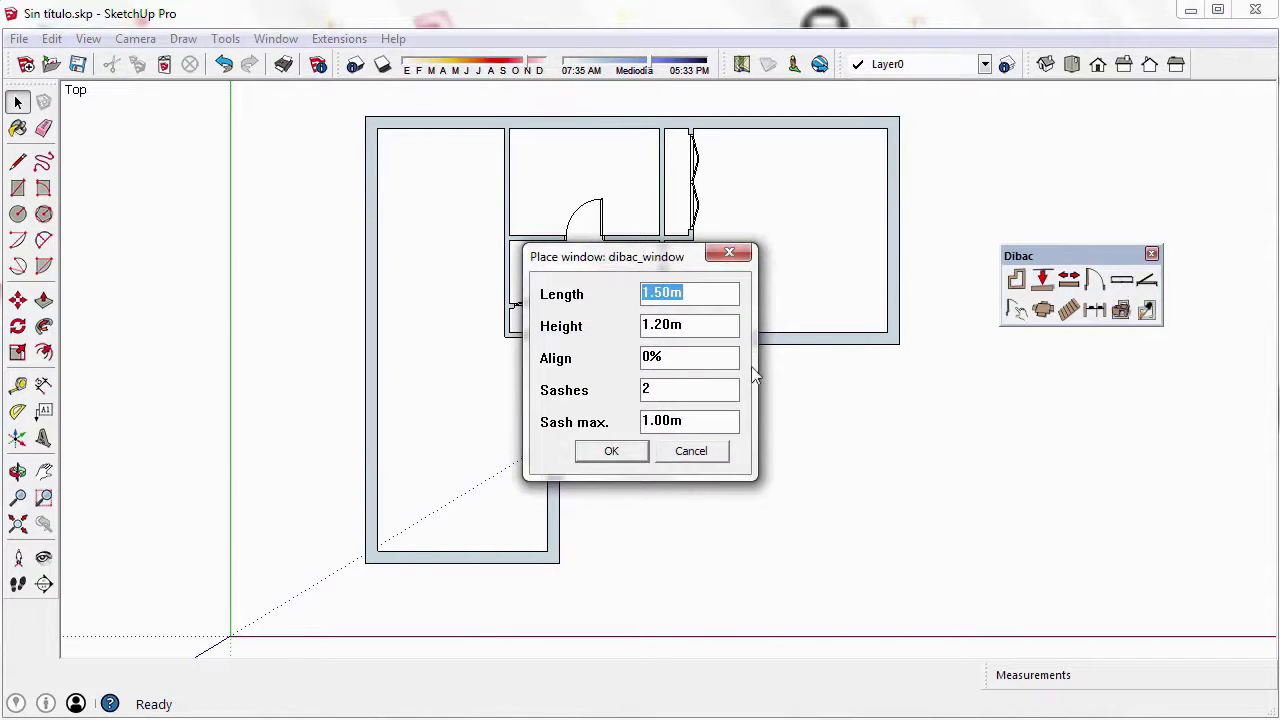
pyautogui.click(722, 292)
pyautogui.moveTo(699, 293); pyautogui.dragTo(628, 312)
pyautogui.write('2')
pyautogui.moveTo(695, 327); pyautogui.dragTo(640, 330)
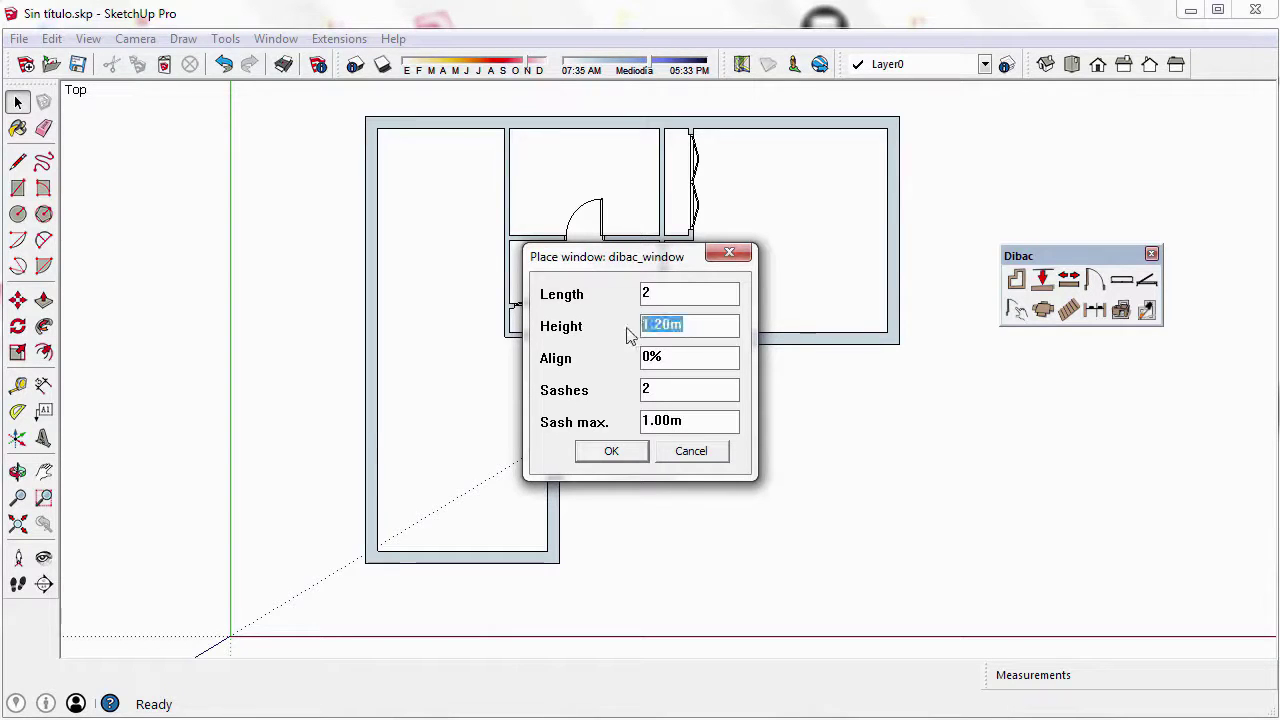
pyautogui.write('1.5')
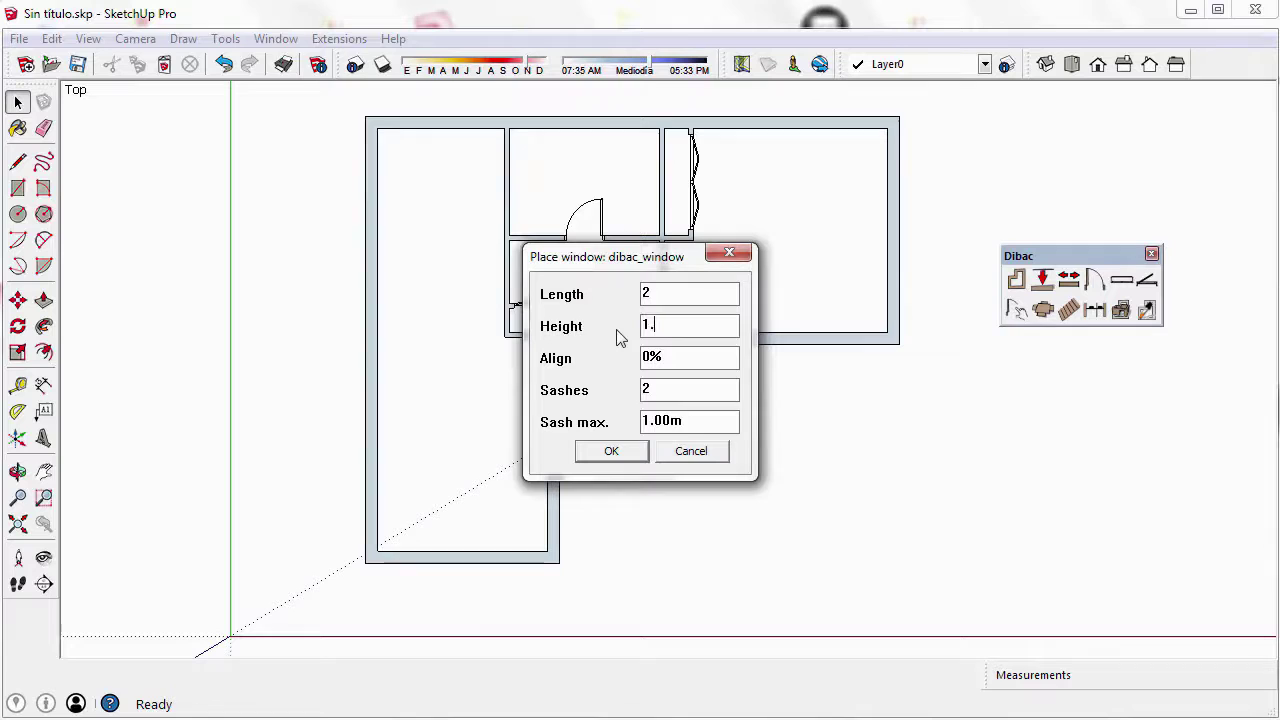
pyautogui.click(611, 451)
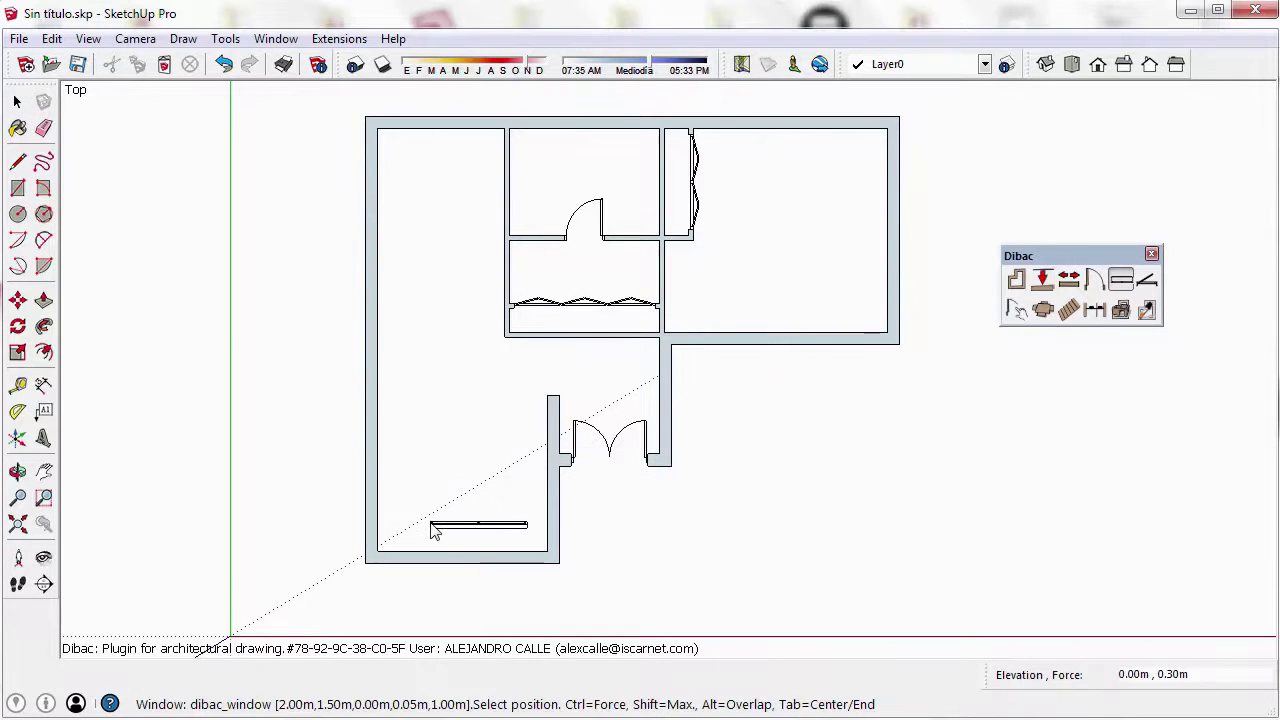
# Place the 2 m window in the lower-left room's bottom wall, with its side set below
pyautogui.scroll(5, 554, 443)
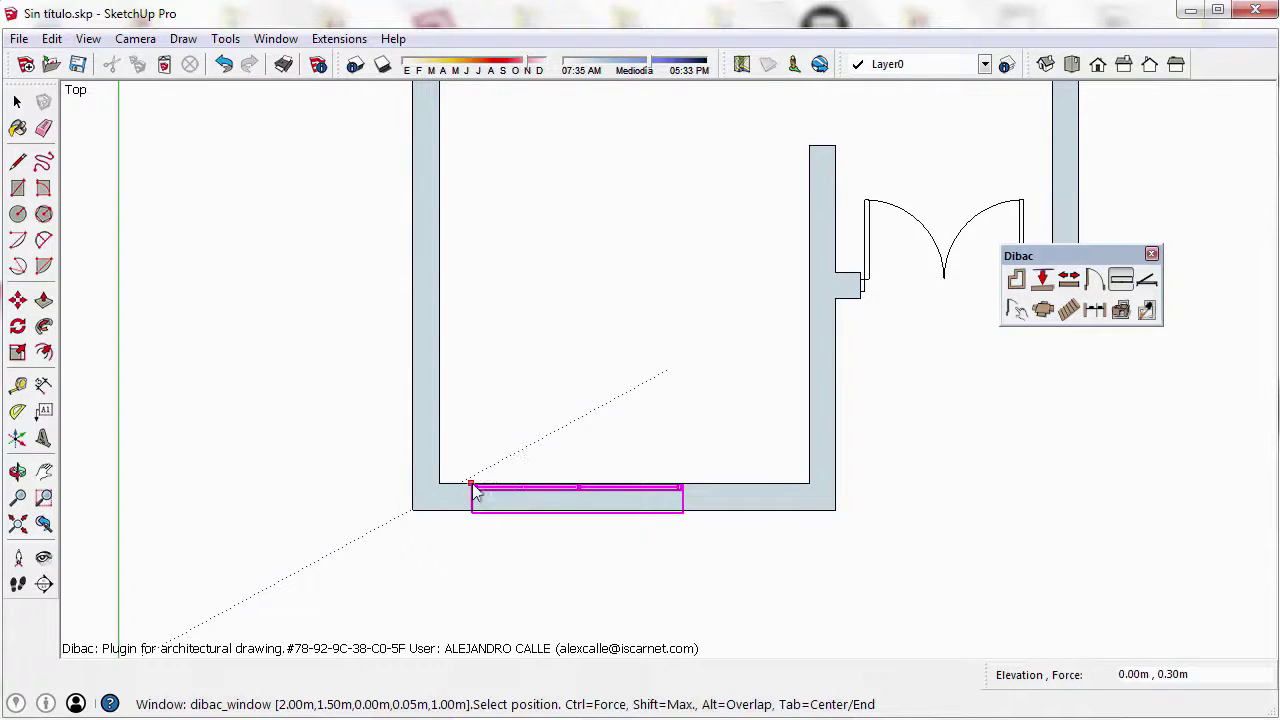
pyautogui.click(476, 490)
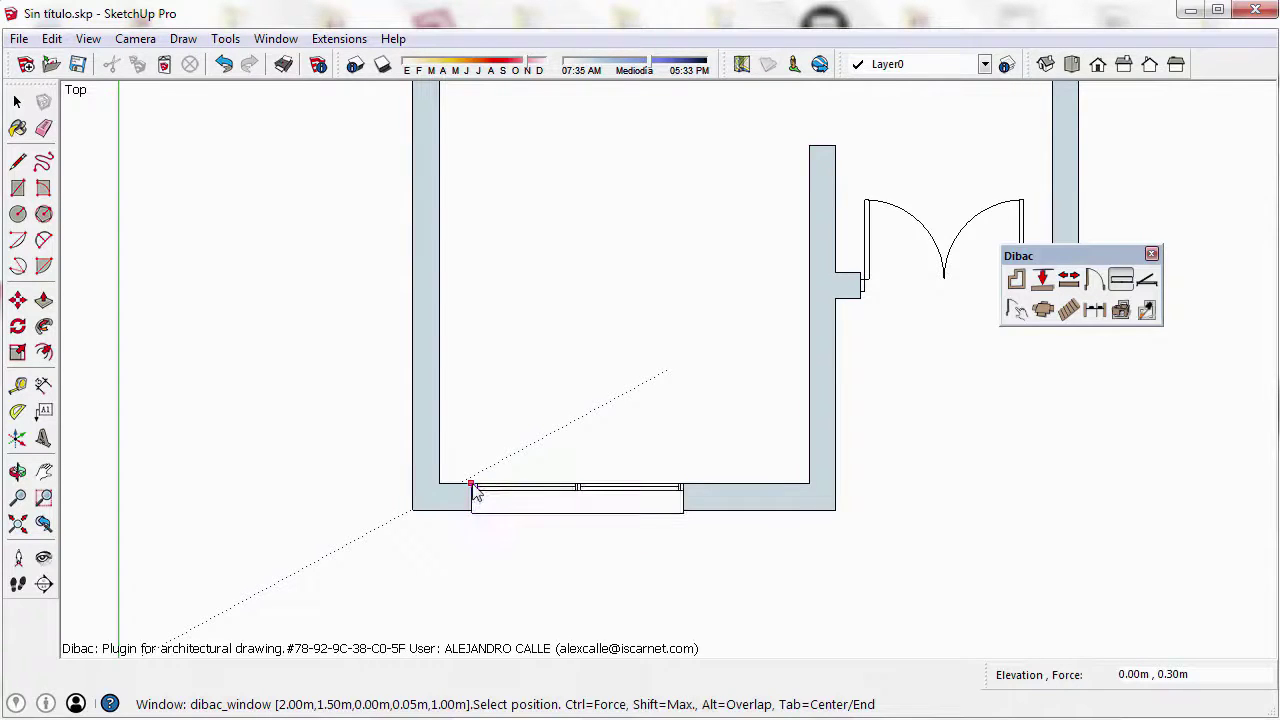
pyautogui.click(503, 551)
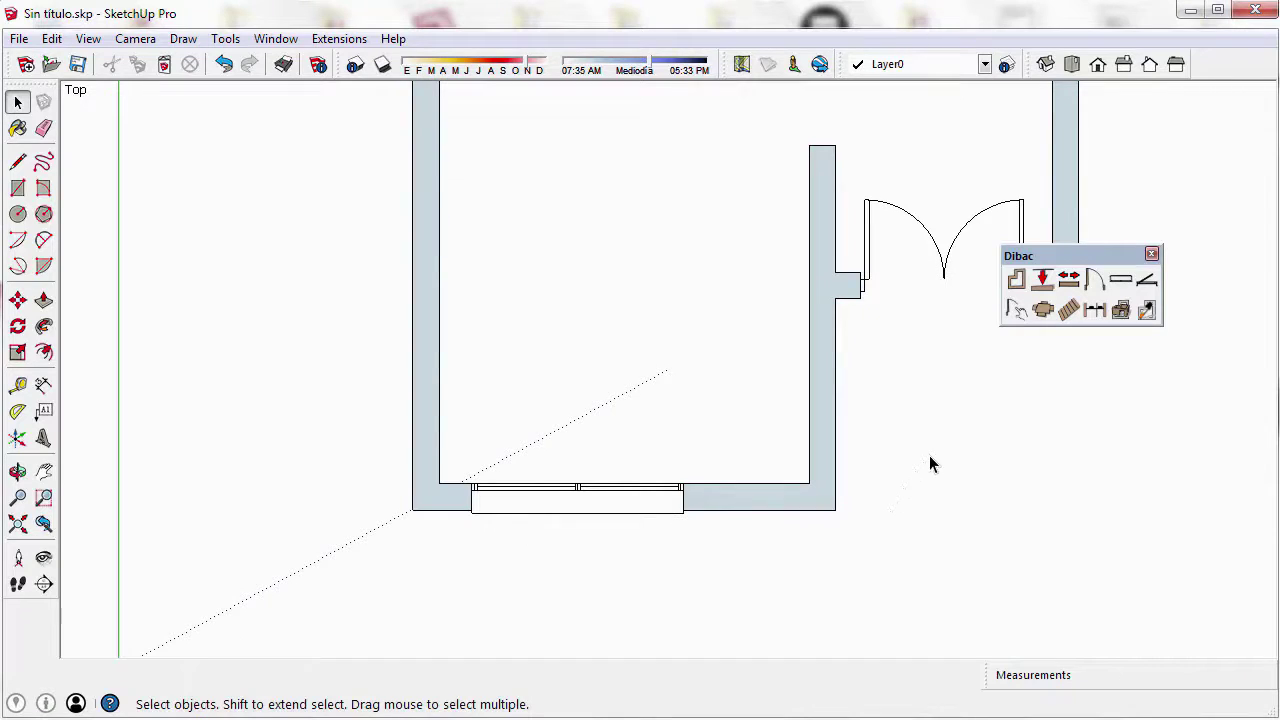
pyautogui.scroll(1, 948, 372)
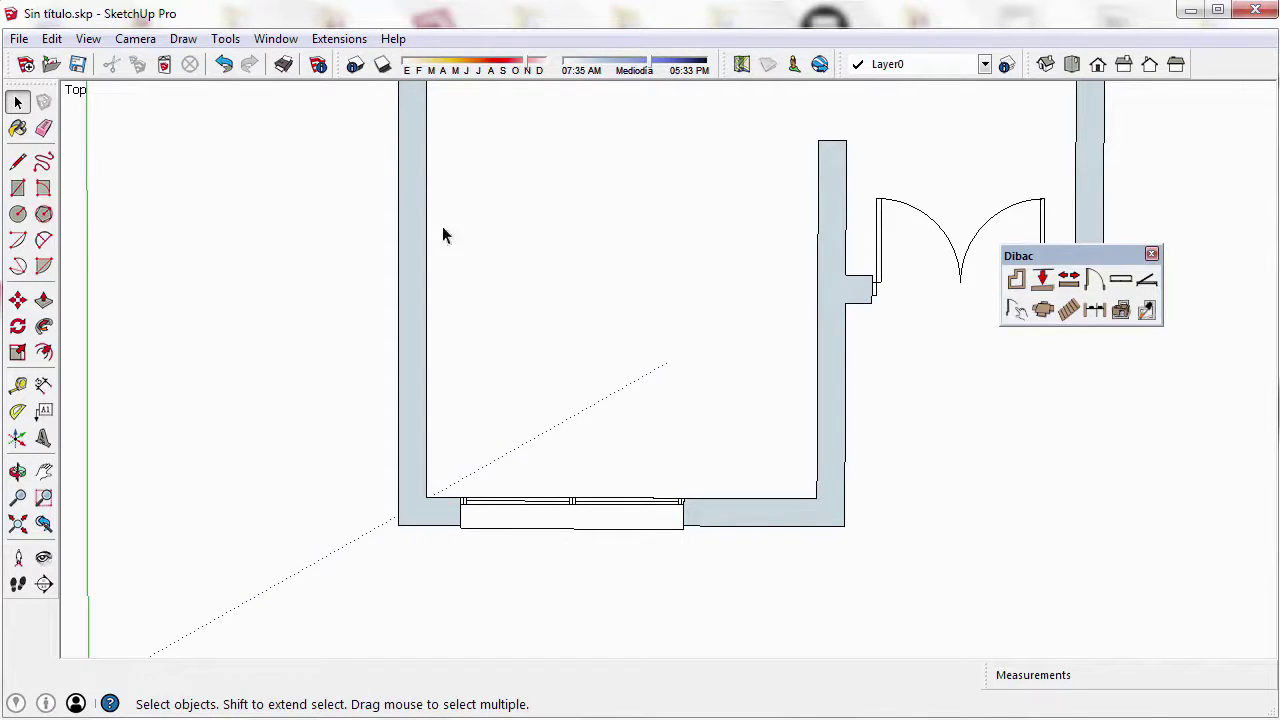
# Erase the 2 m window with the Alt Dibac eraser so the bottom wall closes up
pyautogui.click(43, 128)
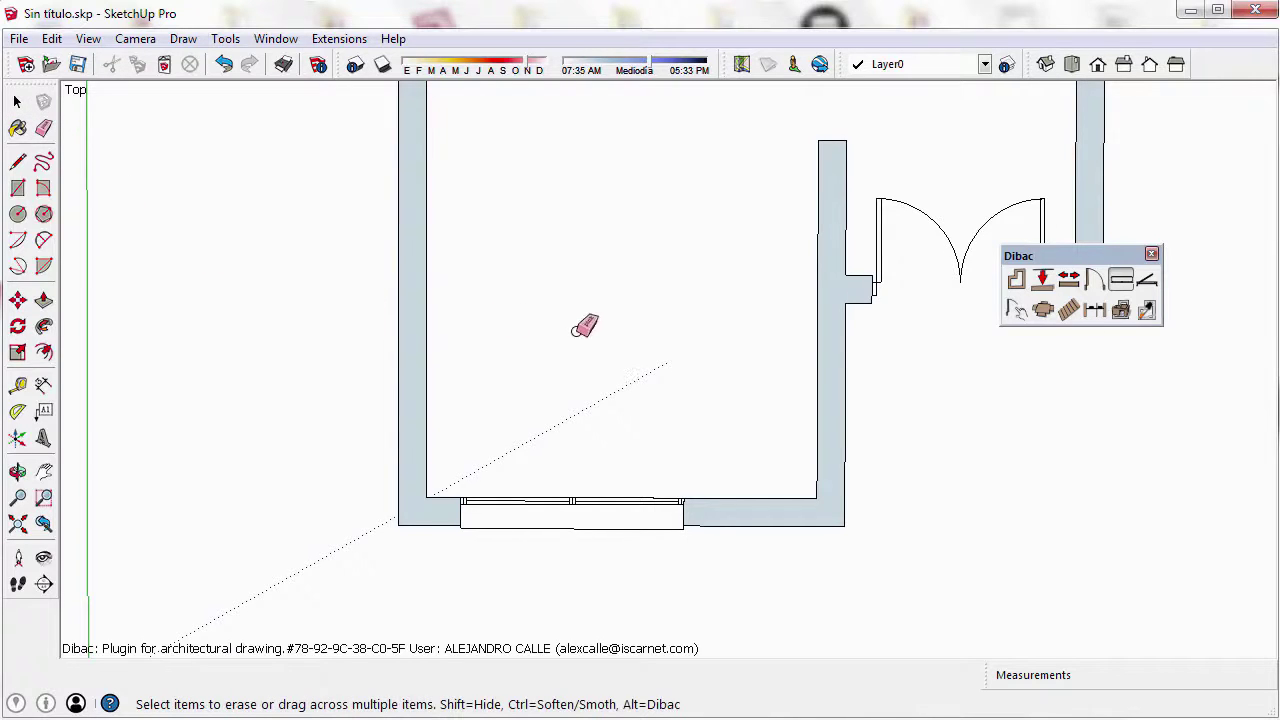
pyautogui.press('alt')
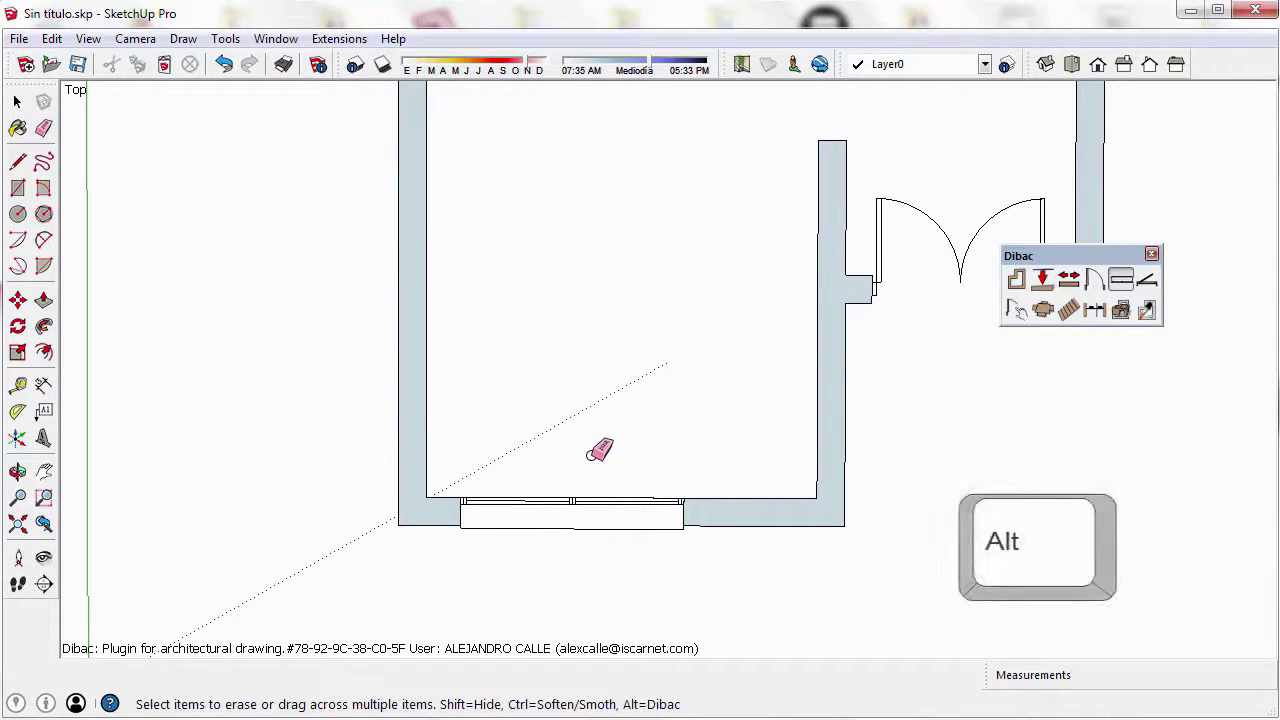
pyautogui.keyDown('alt'); pyautogui.click(590, 531); pyautogui.keyUp('alt')
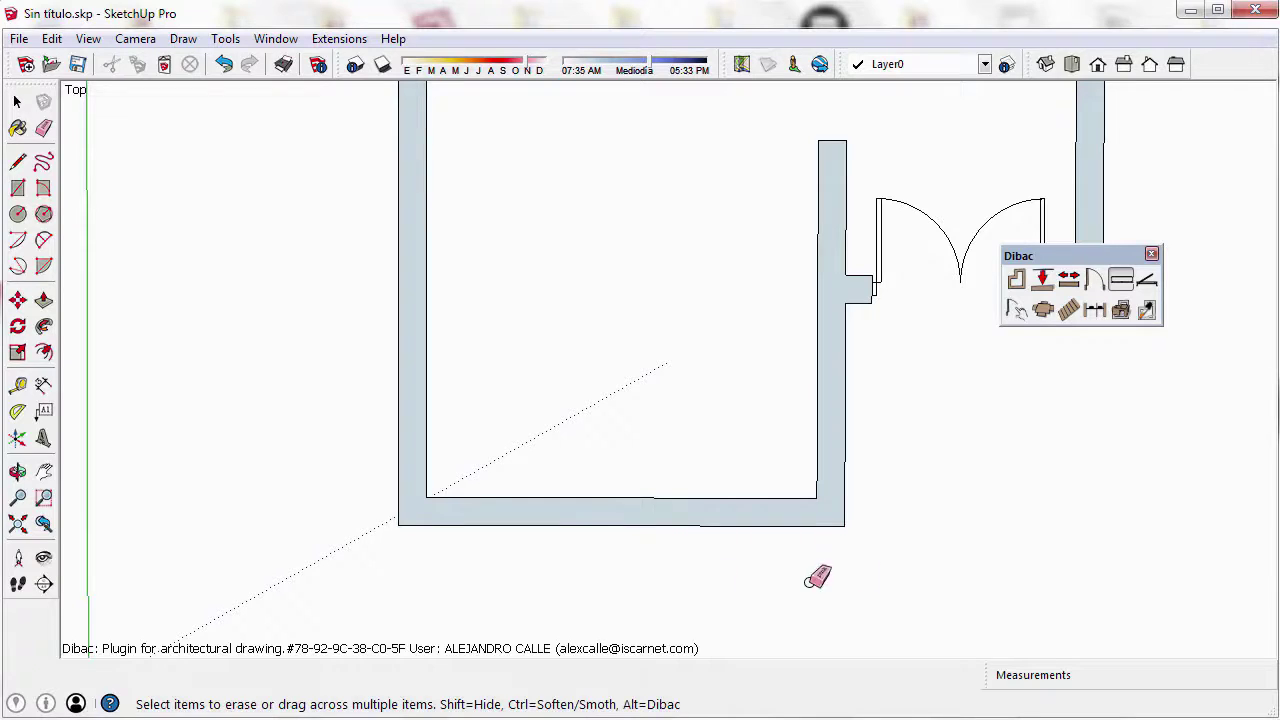
# Accept a new 2.00 × 1.50 m window and switch its anchor from centre to end
pyautogui.click(1121, 283)
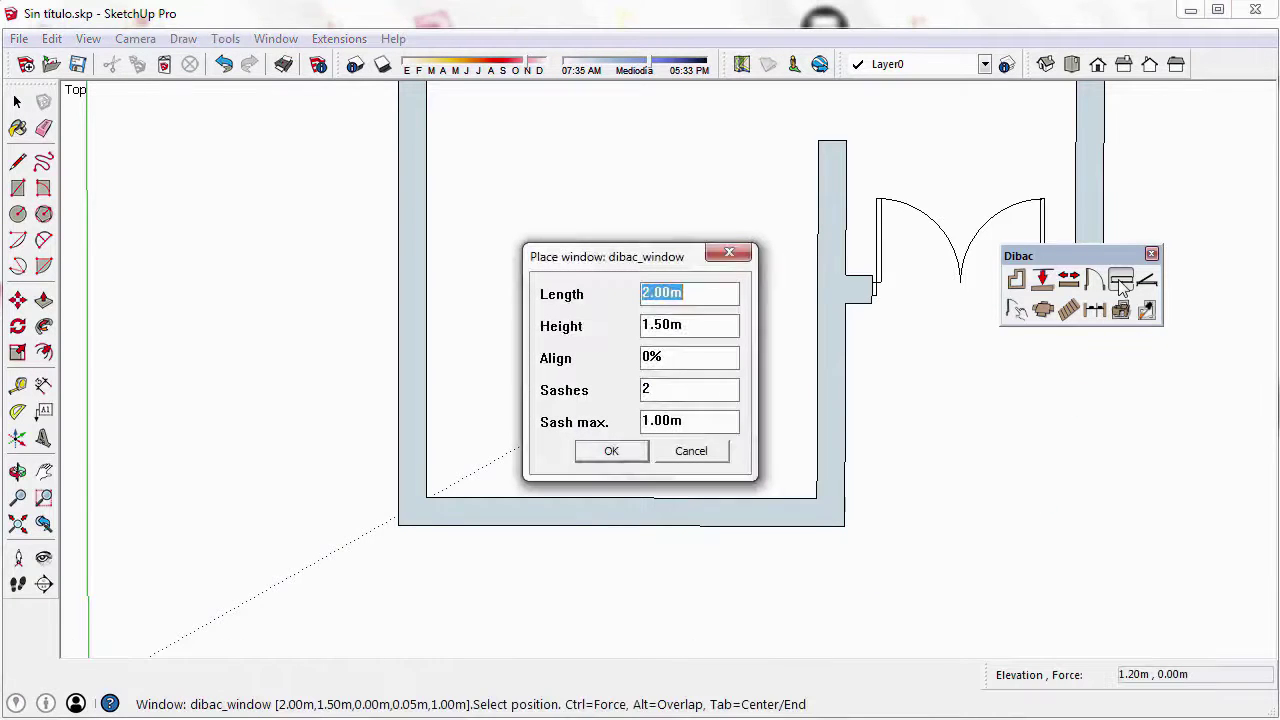
pyautogui.click(722, 299)
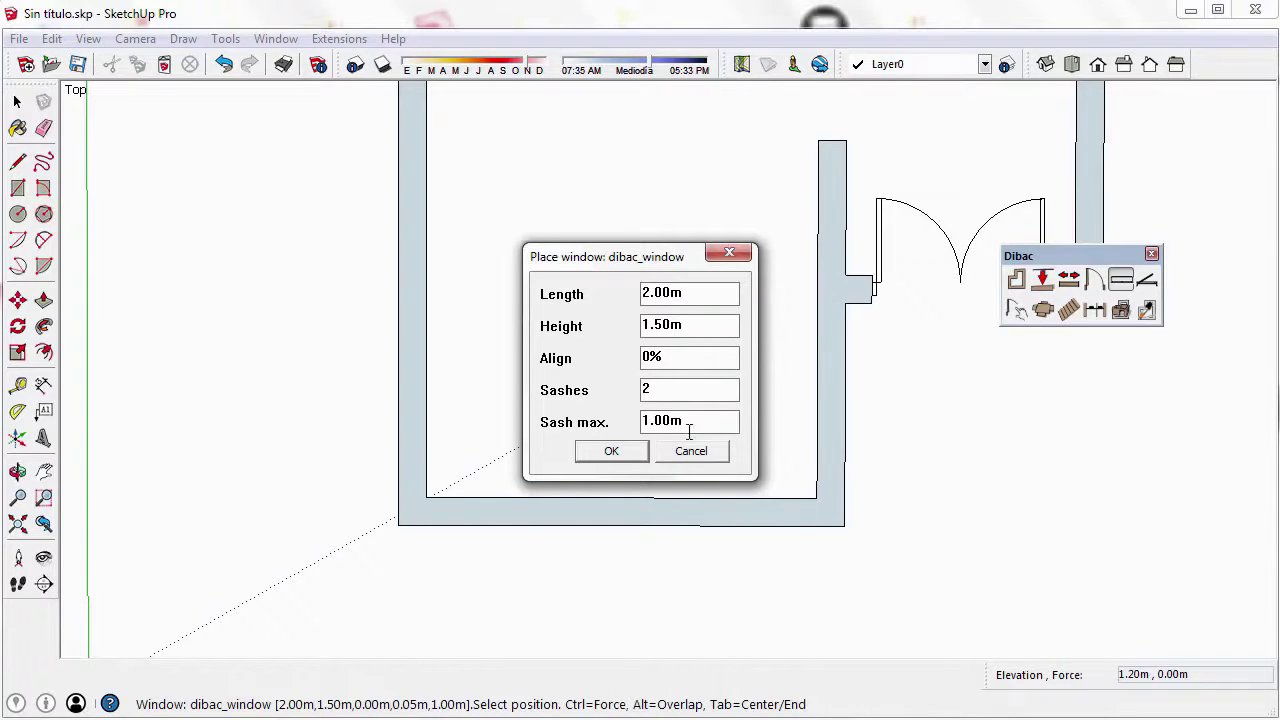
pyautogui.click(610, 451)
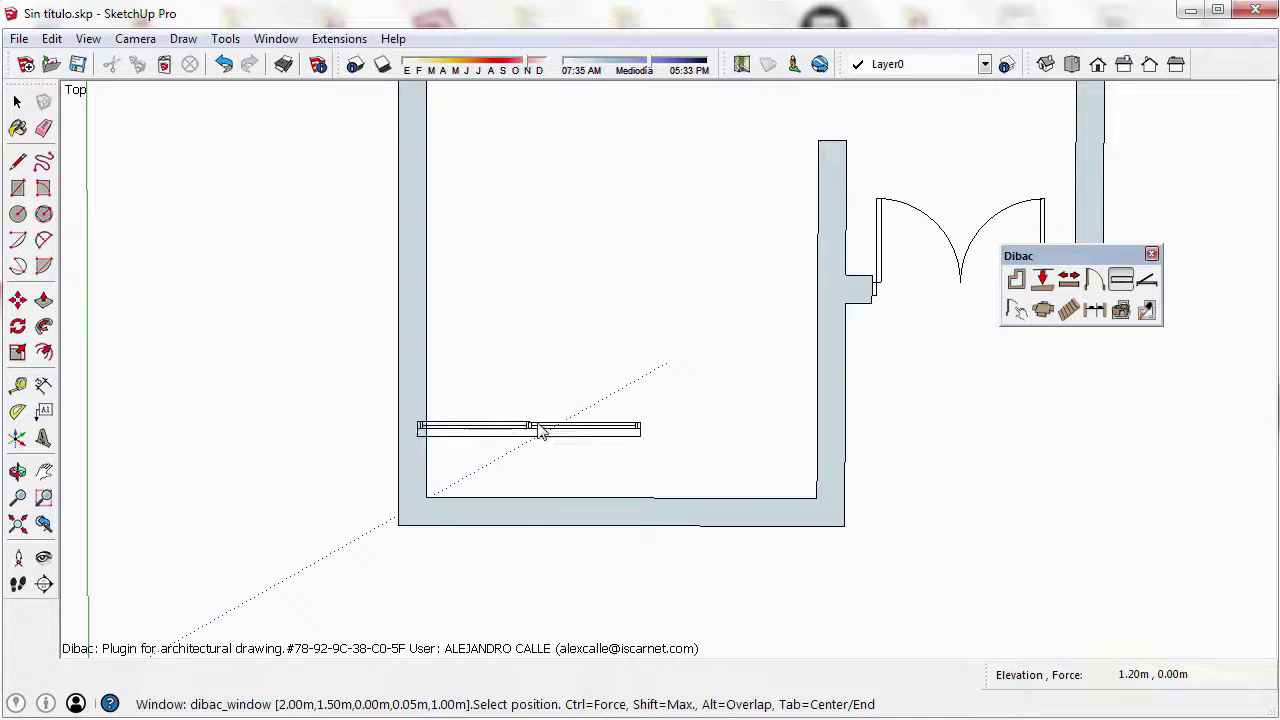
pyautogui.press('Tab')
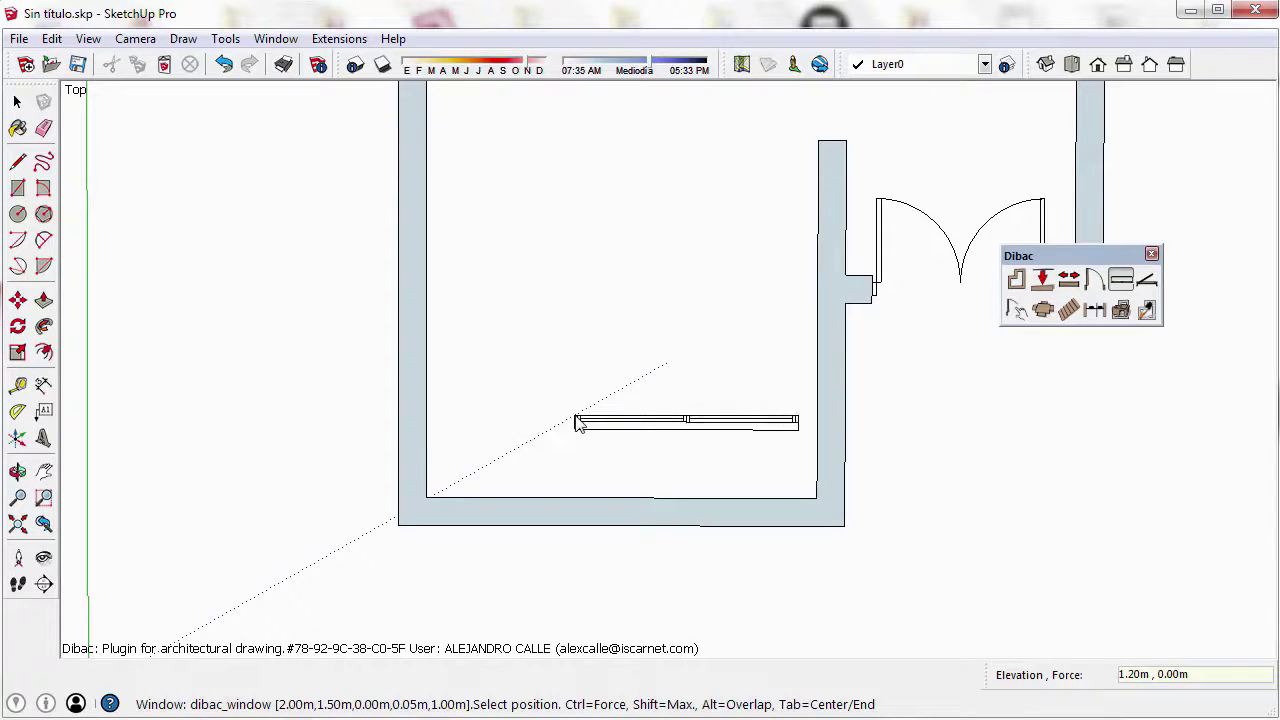
pyautogui.press('Tab')
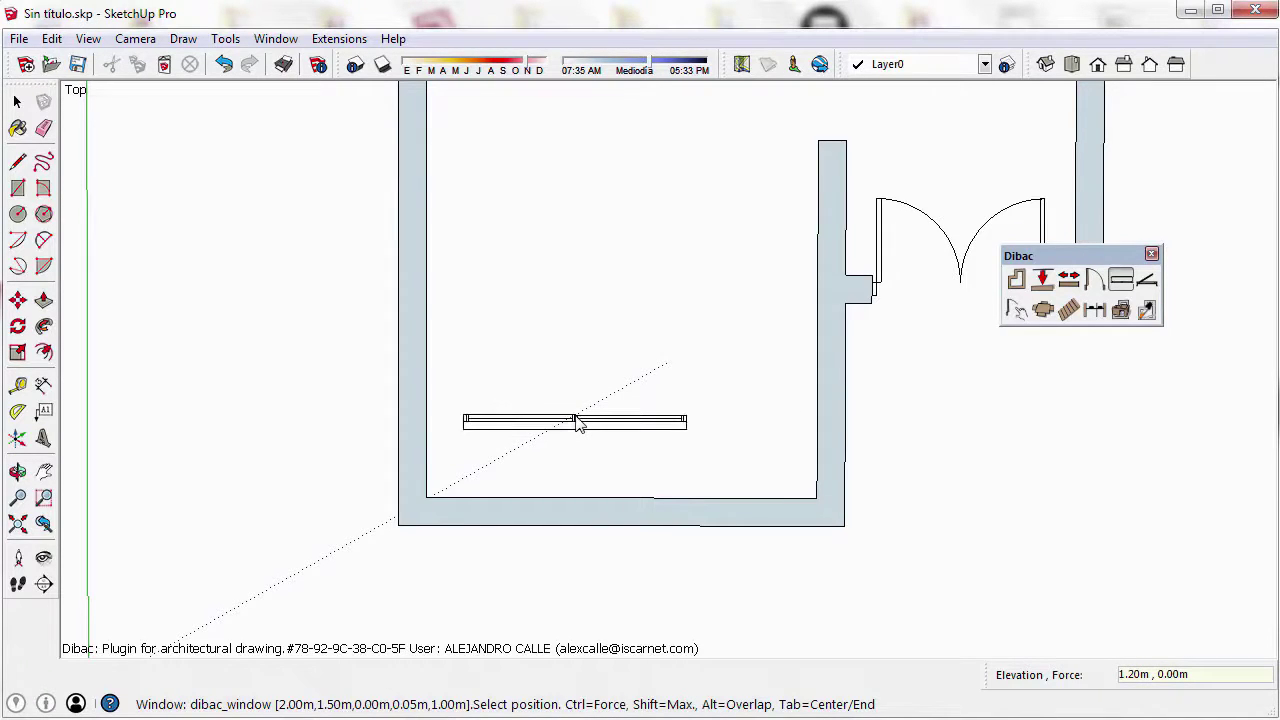
pyautogui.press('Tab')
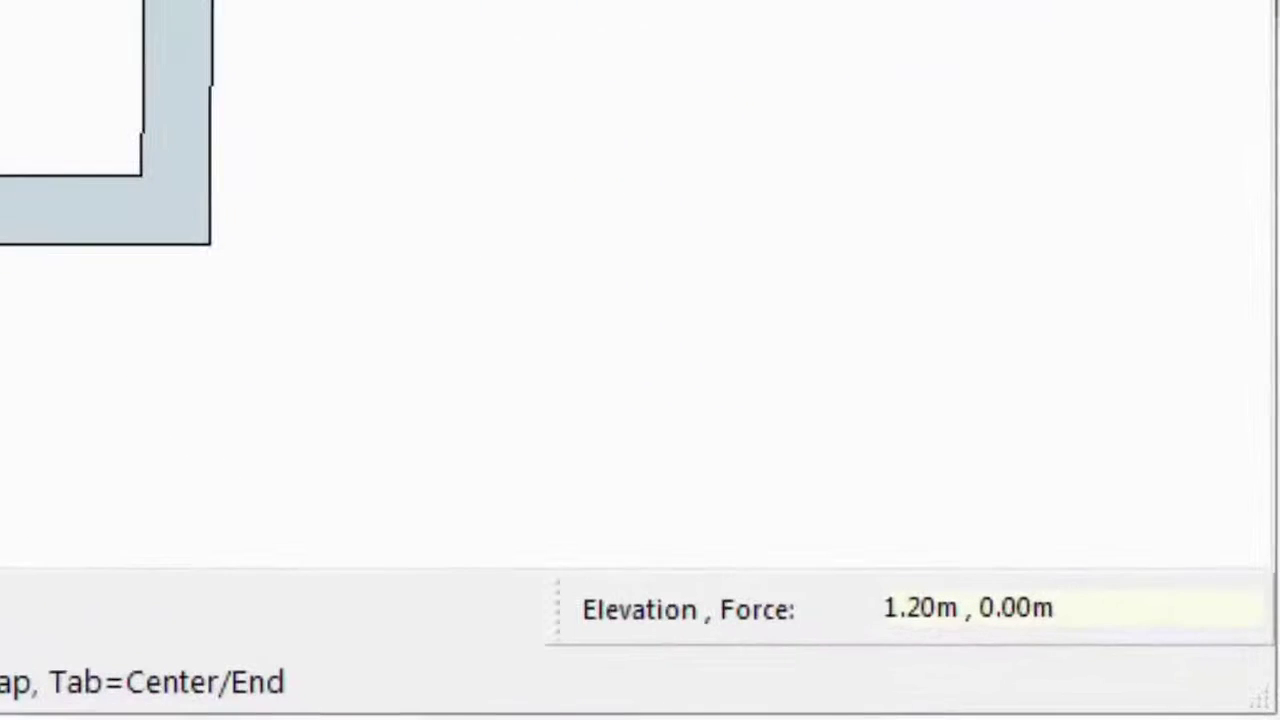
# Enter 1,0.35 to give the window 1.00 m elevation and 0.35 m force
pyautogui.write('1')
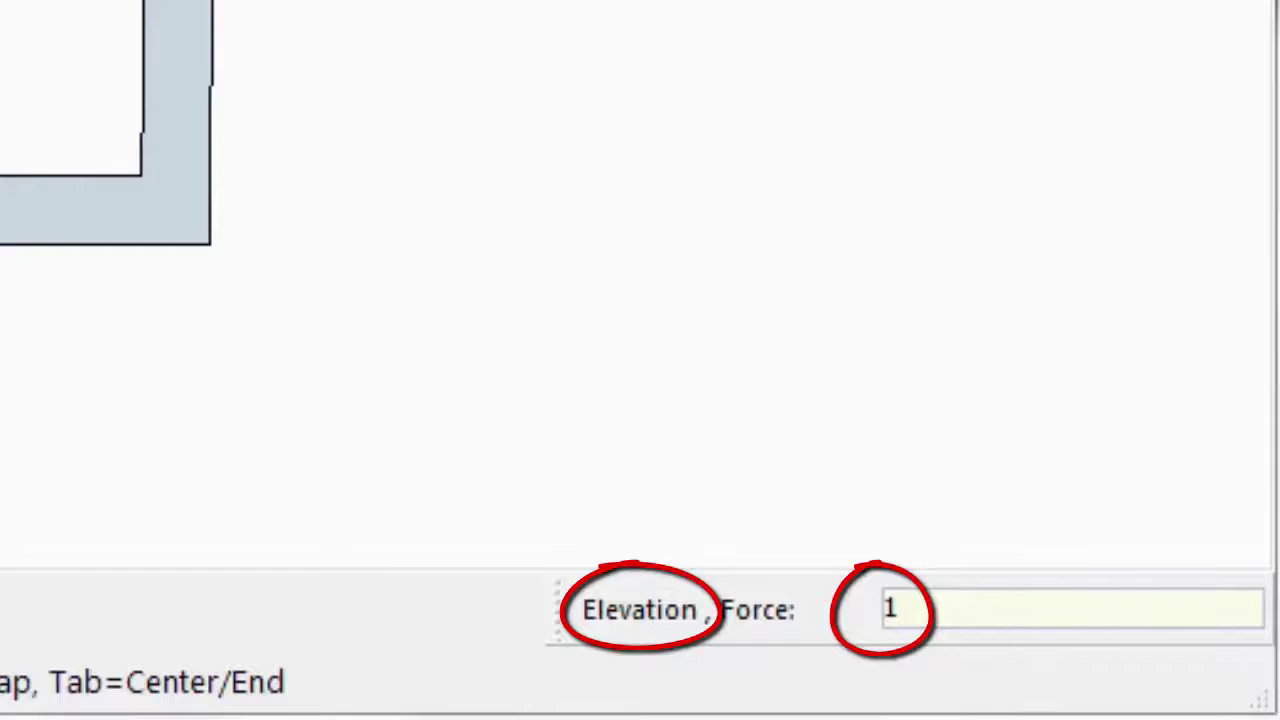
pyautogui.write(',0')
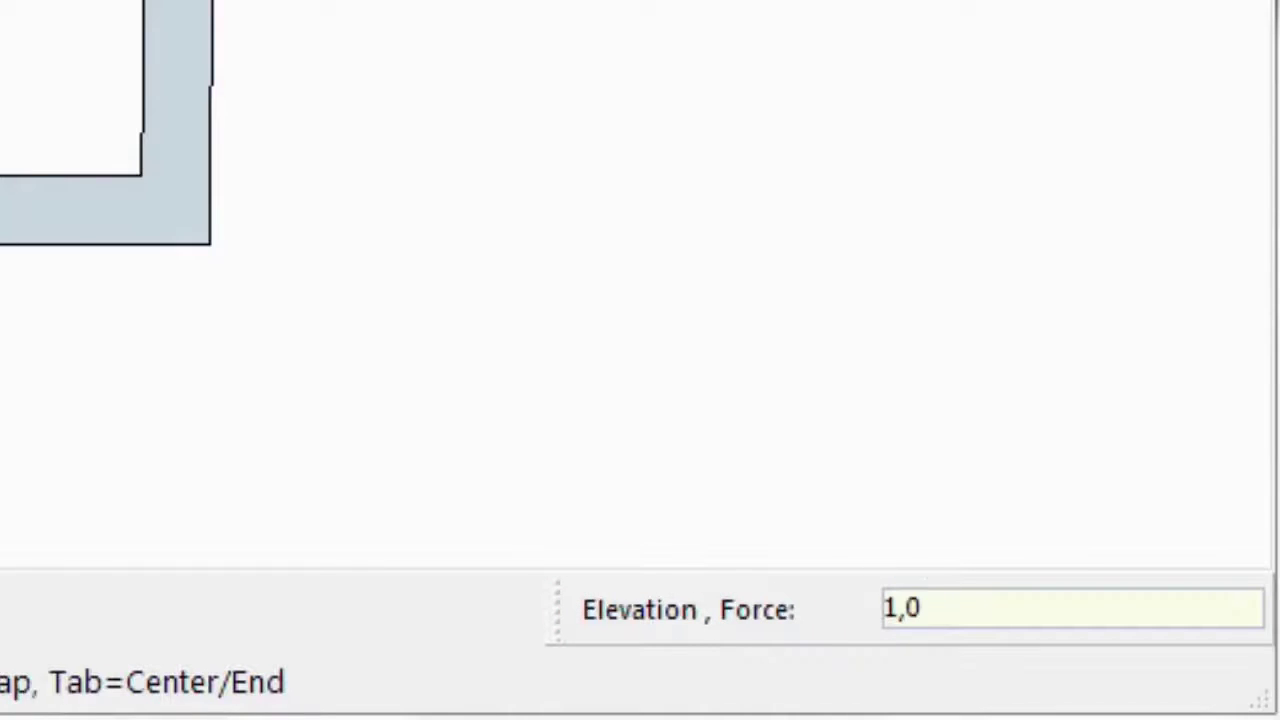
pyautogui.write('.3')
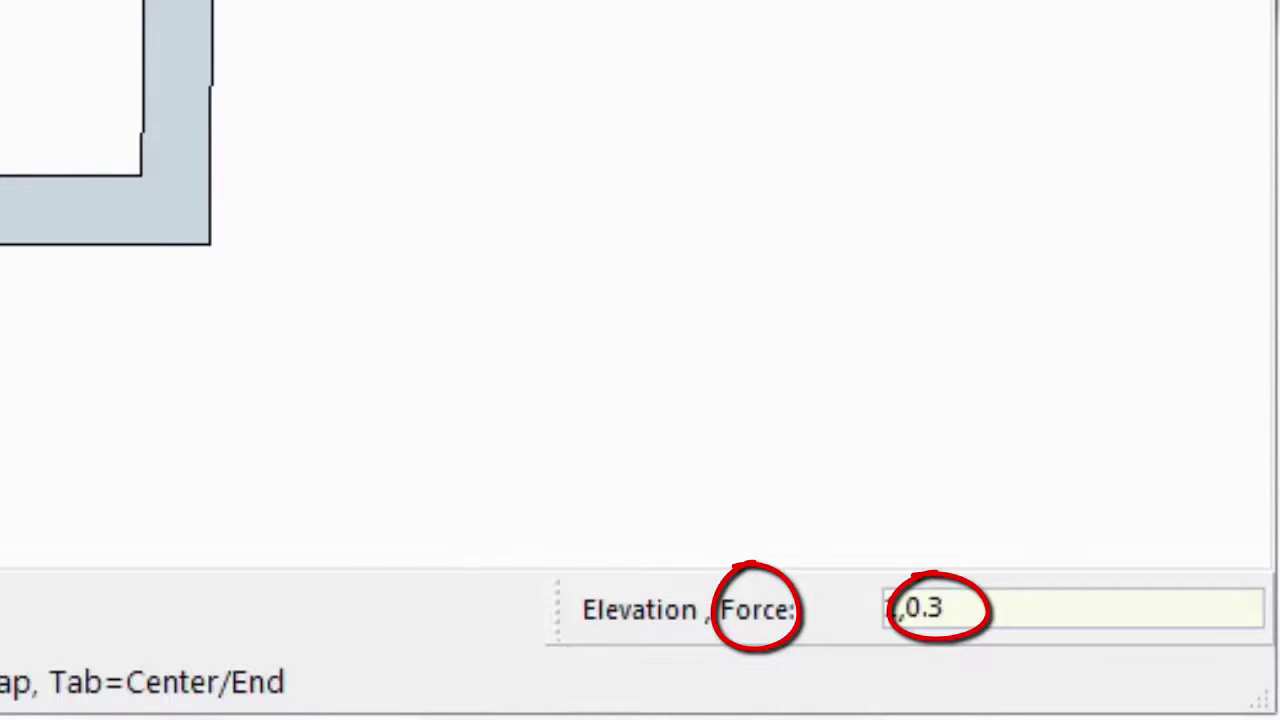
pyautogui.write('5')
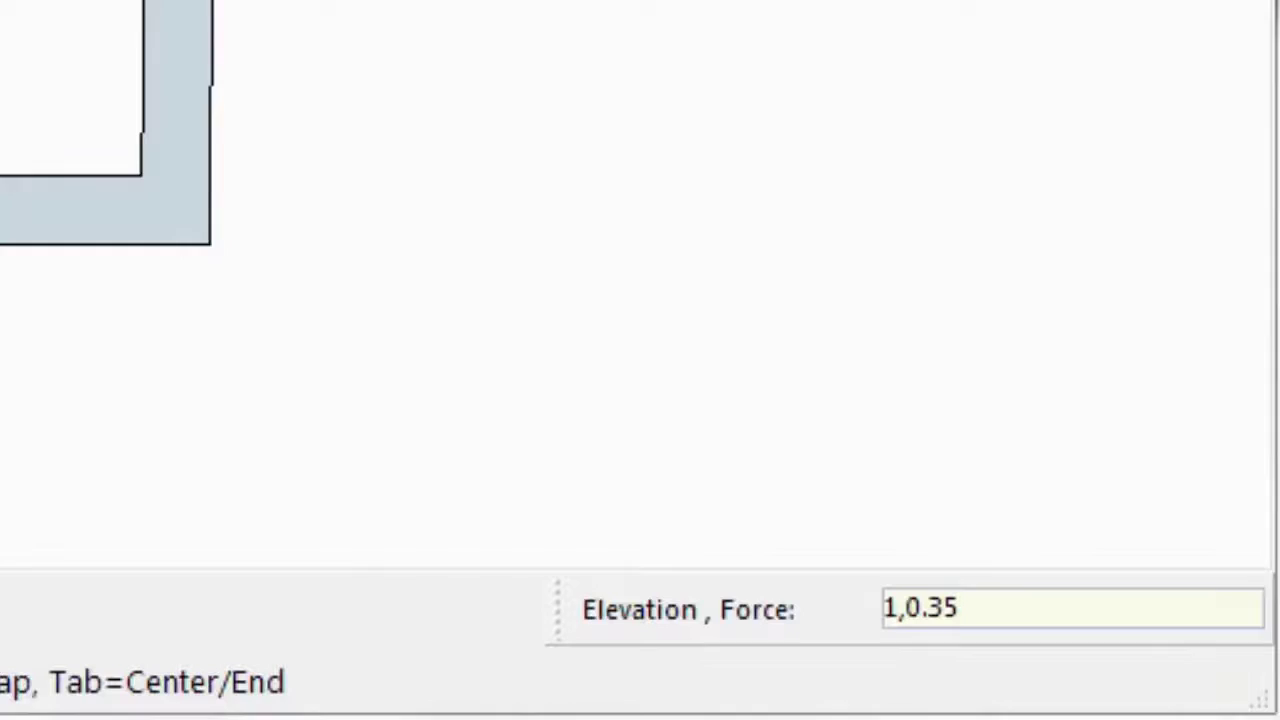
pyautogui.press('Return')
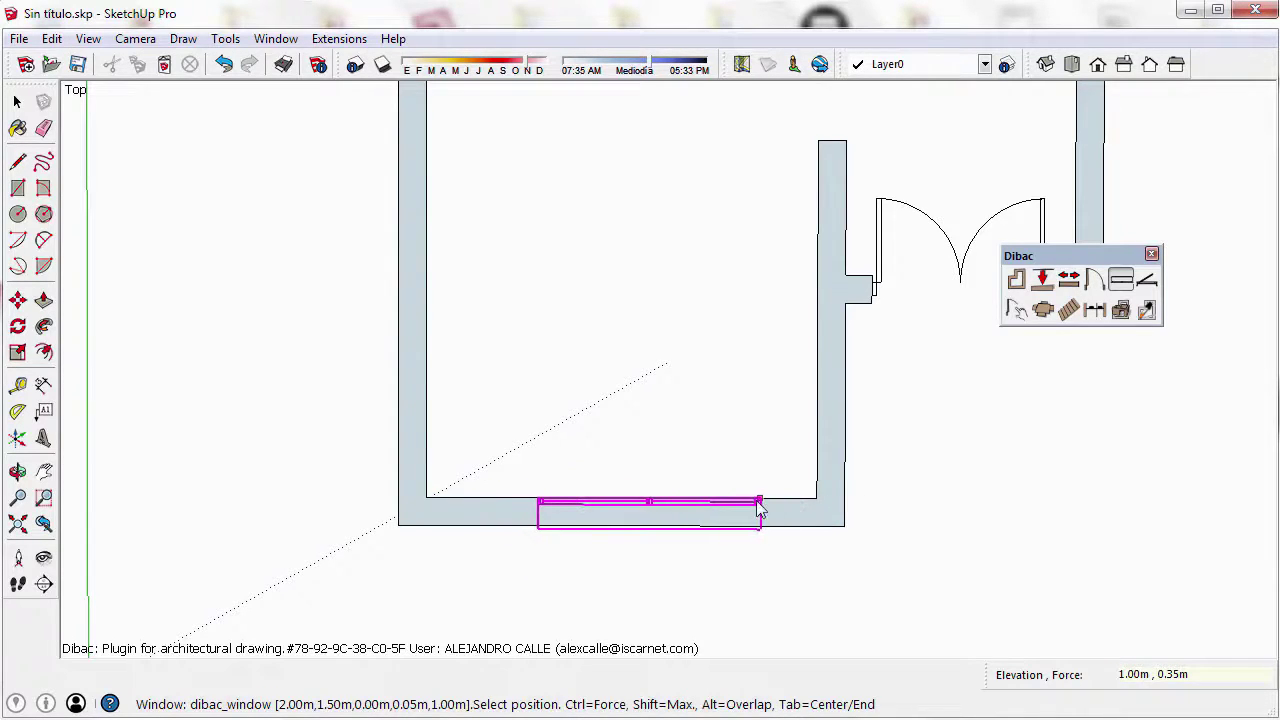
# Force the window into the lower-left room's bottom wall with Ctrl held
pyautogui.press('ctrl')
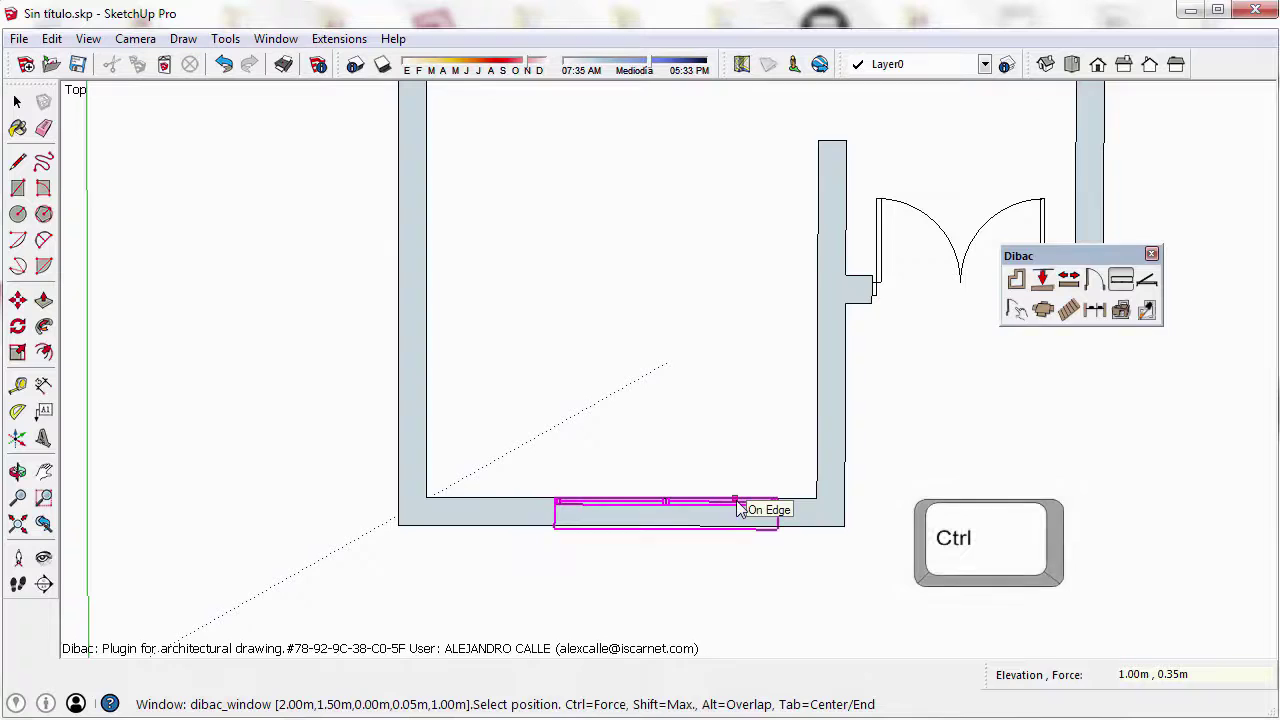
pyautogui.click(739, 509)
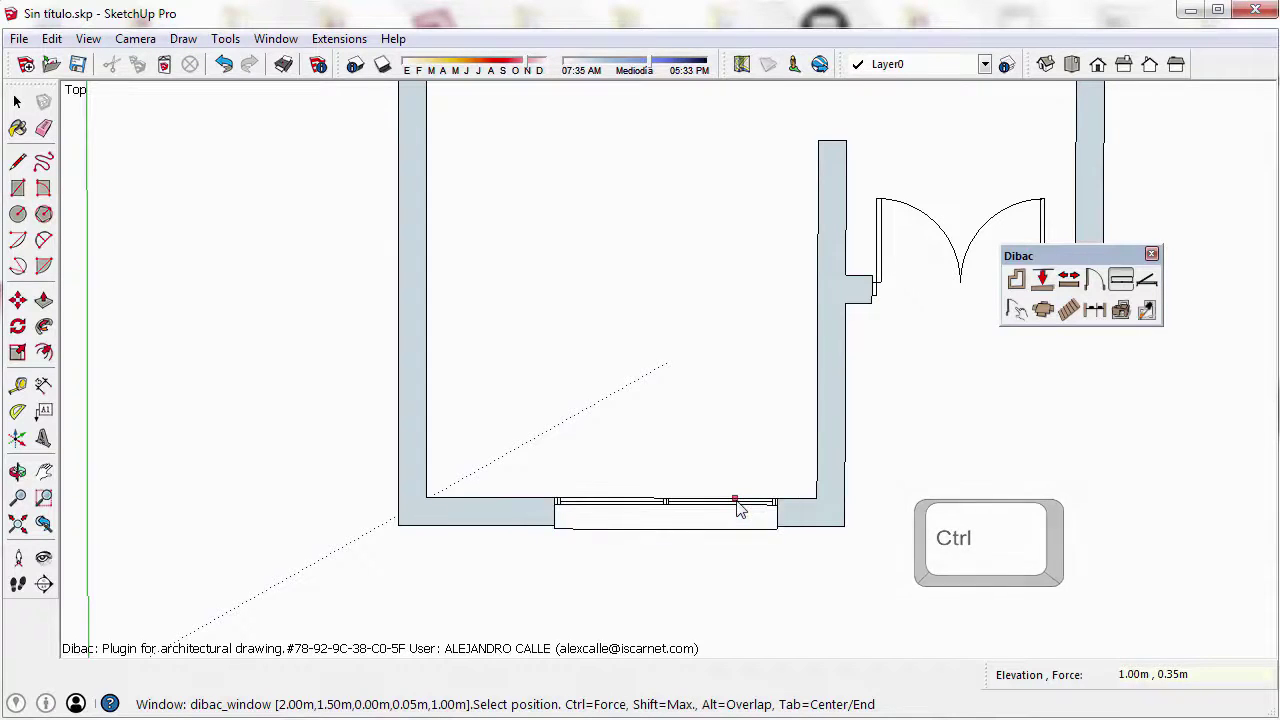
pyautogui.press('space')
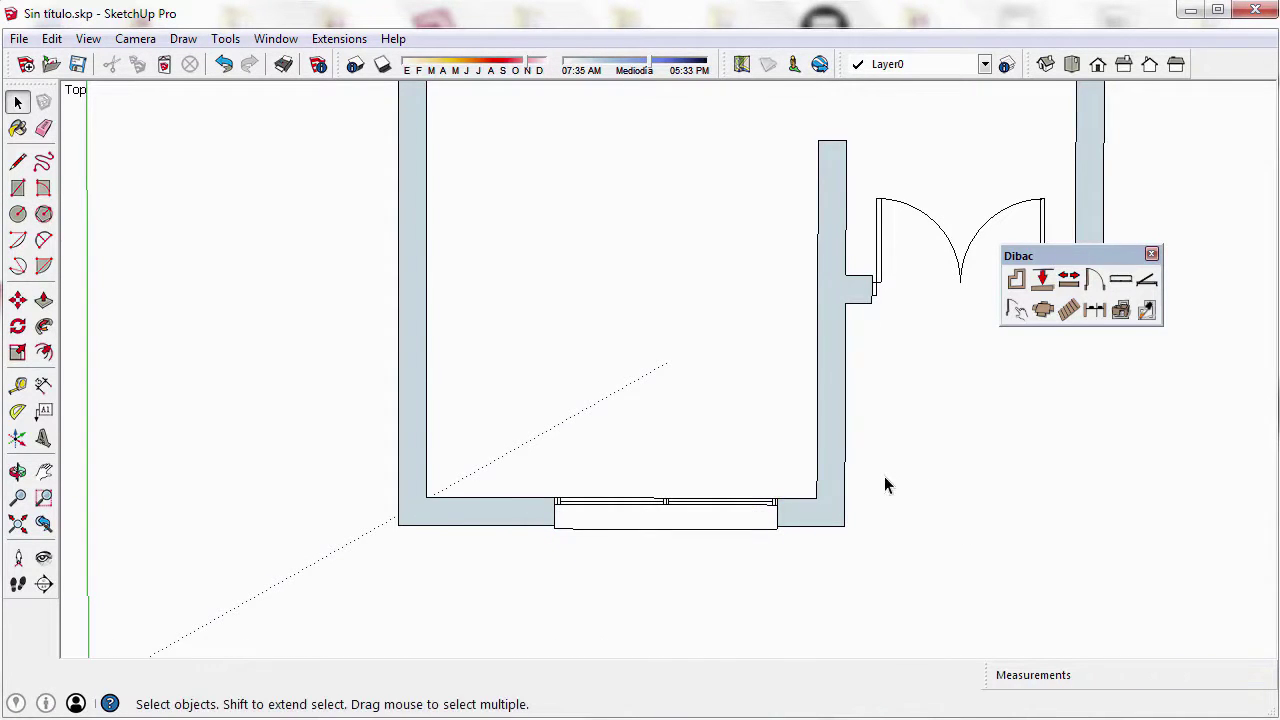
# Zoom out, pan, and select the entire floor plan
pyautogui.scroll(-5, 884, 486)
pyautogui.keyDown('shift'); pyautogui.moveTo(878, 487); pyautogui.dragTo(658, 550, button='middle'); pyautogui.keyUp('shift')
pyautogui.moveTo(1102, 600); pyautogui.dragTo(352, 128)
# Group the whole floor plan and convert it into 3D walls
pyautogui.rightClick(613, 162)
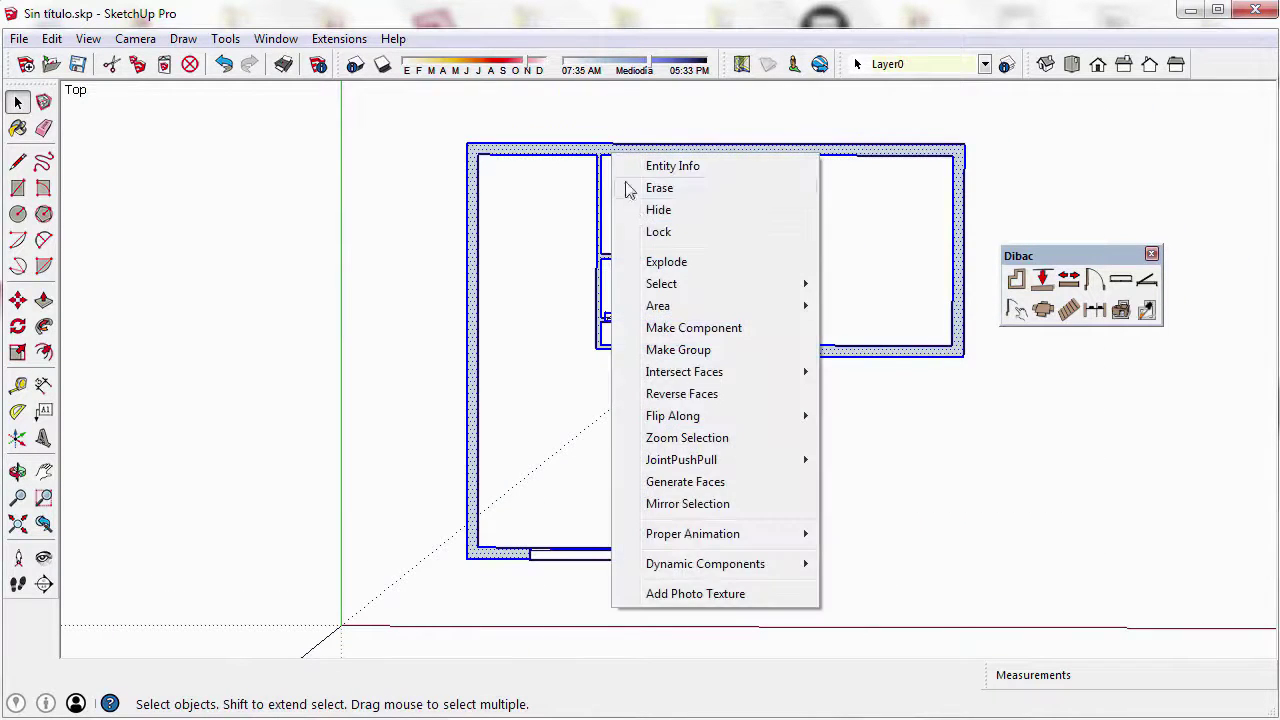
pyautogui.click(676, 350)
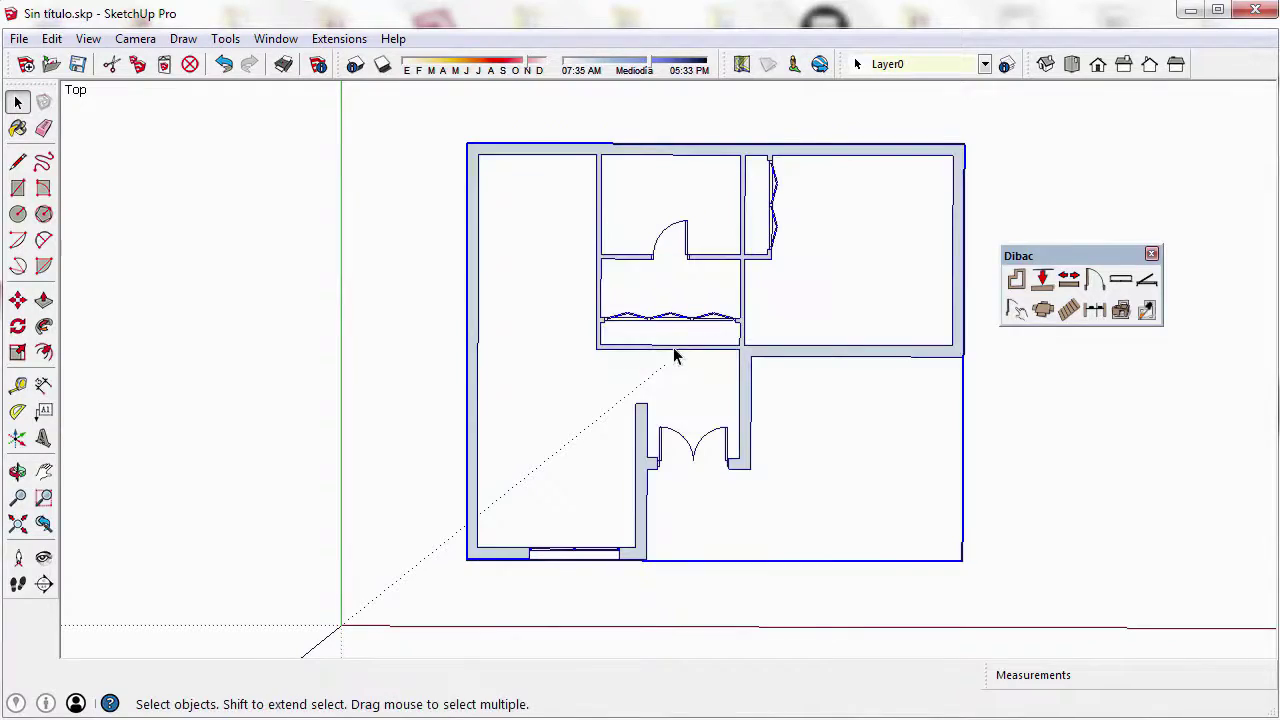
pyautogui.moveTo(703, 551); pyautogui.dragTo(916, 205, button='middle')
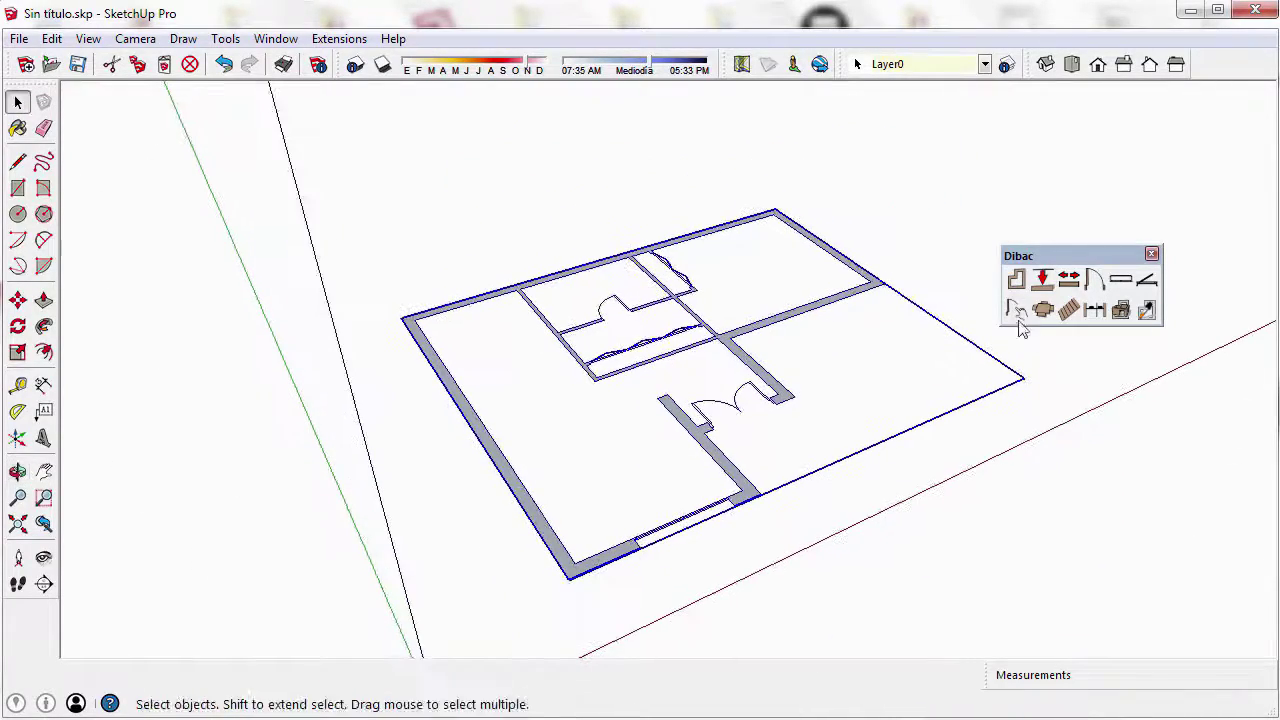
pyautogui.click(1122, 311)
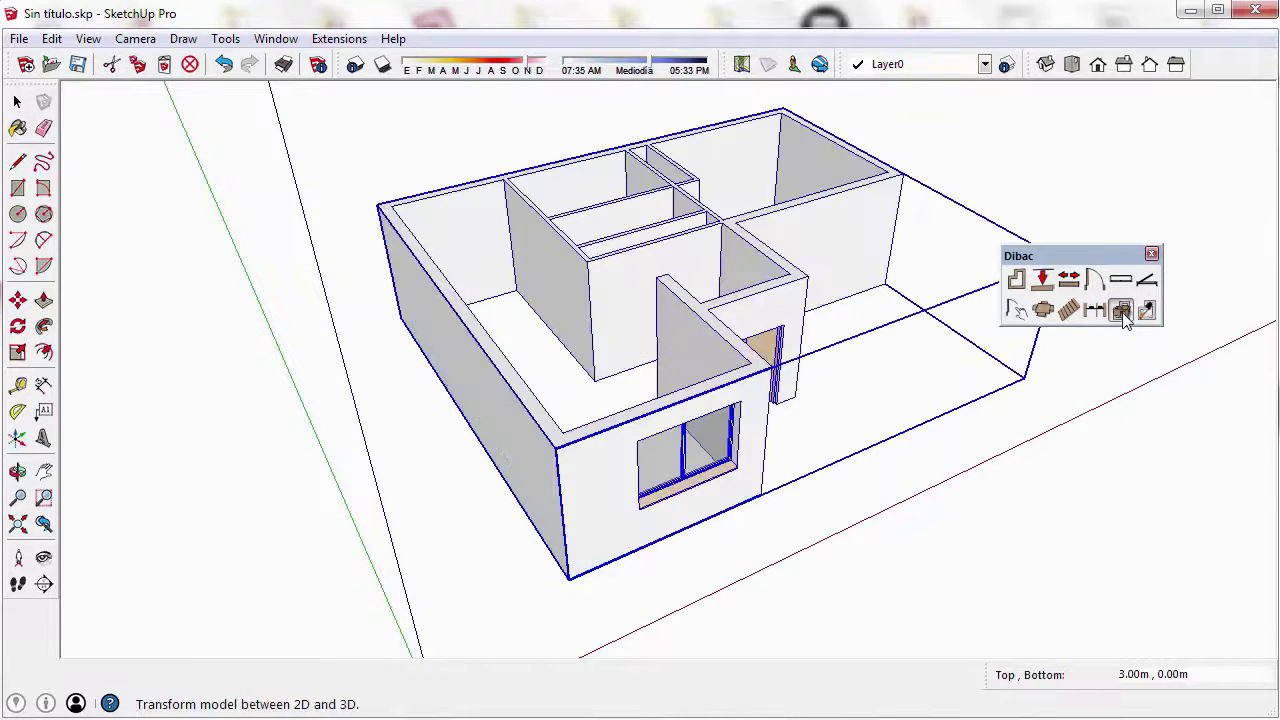
# Clear the selection and measure the window sill height from its corner
pyautogui.scroll(5, 705, 560)
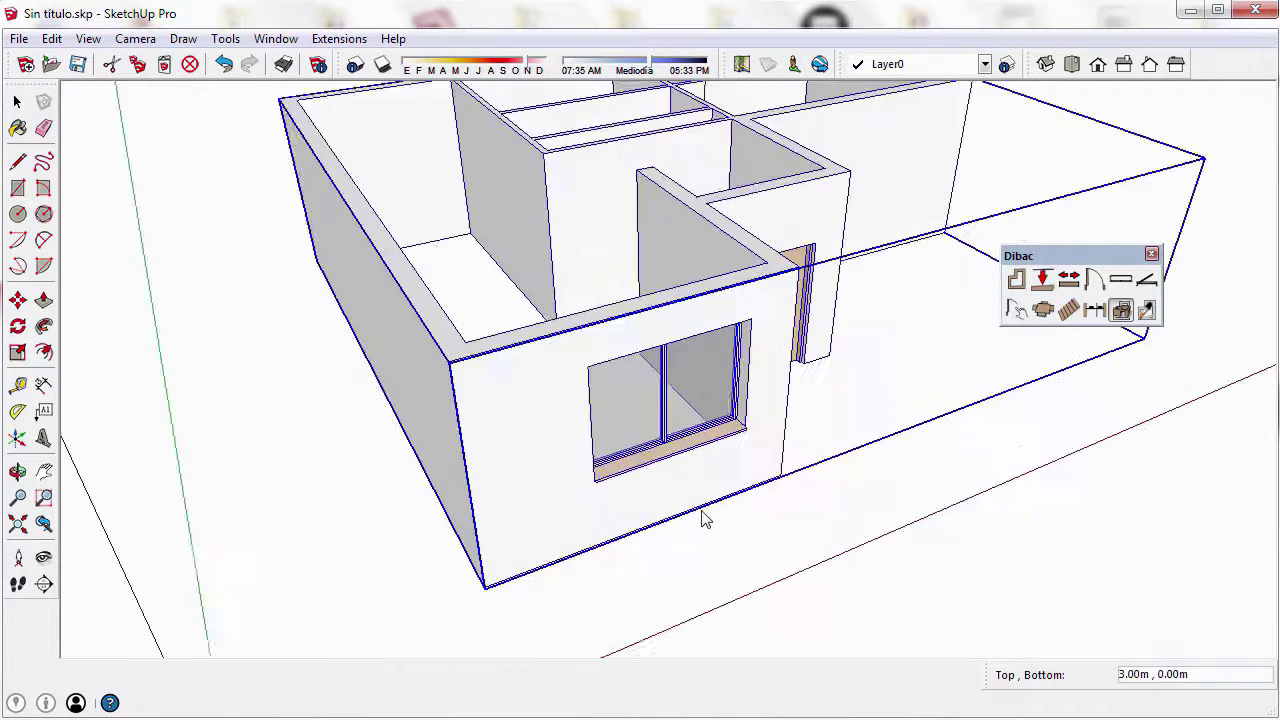
pyautogui.scroll(3, 700, 510)
pyautogui.hotkey('ctrl', 't')
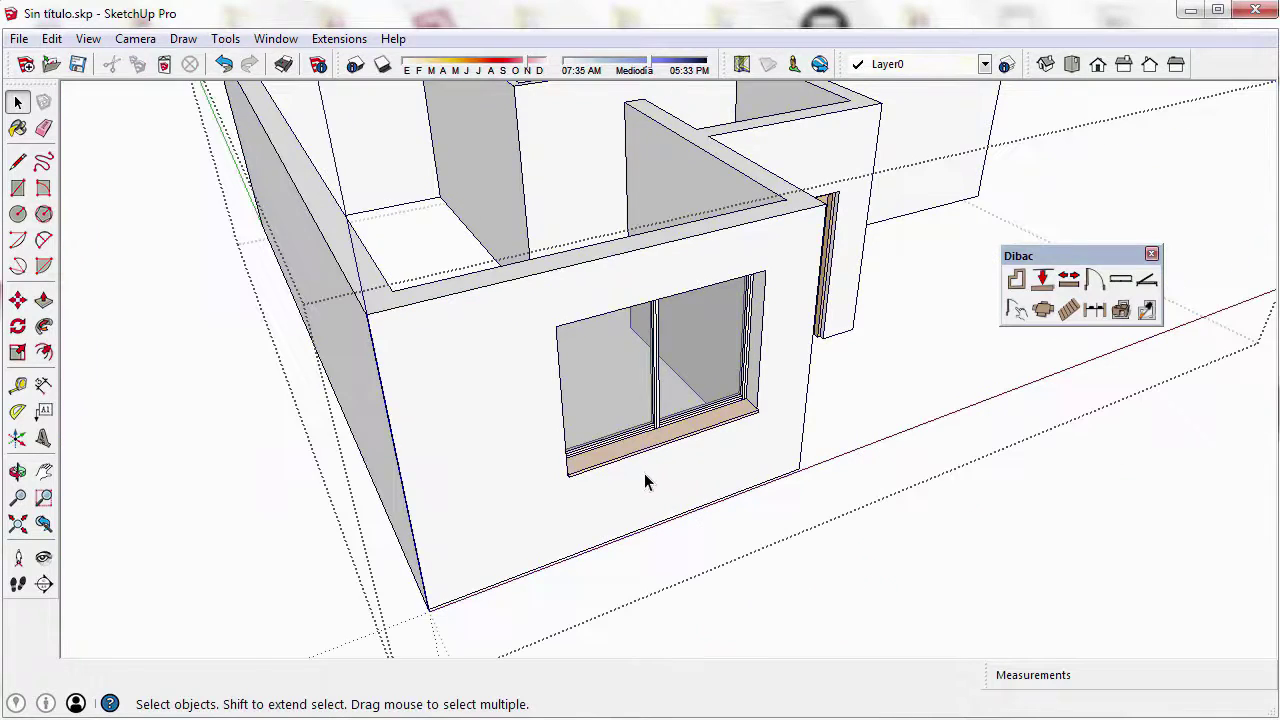
pyautogui.press('d')
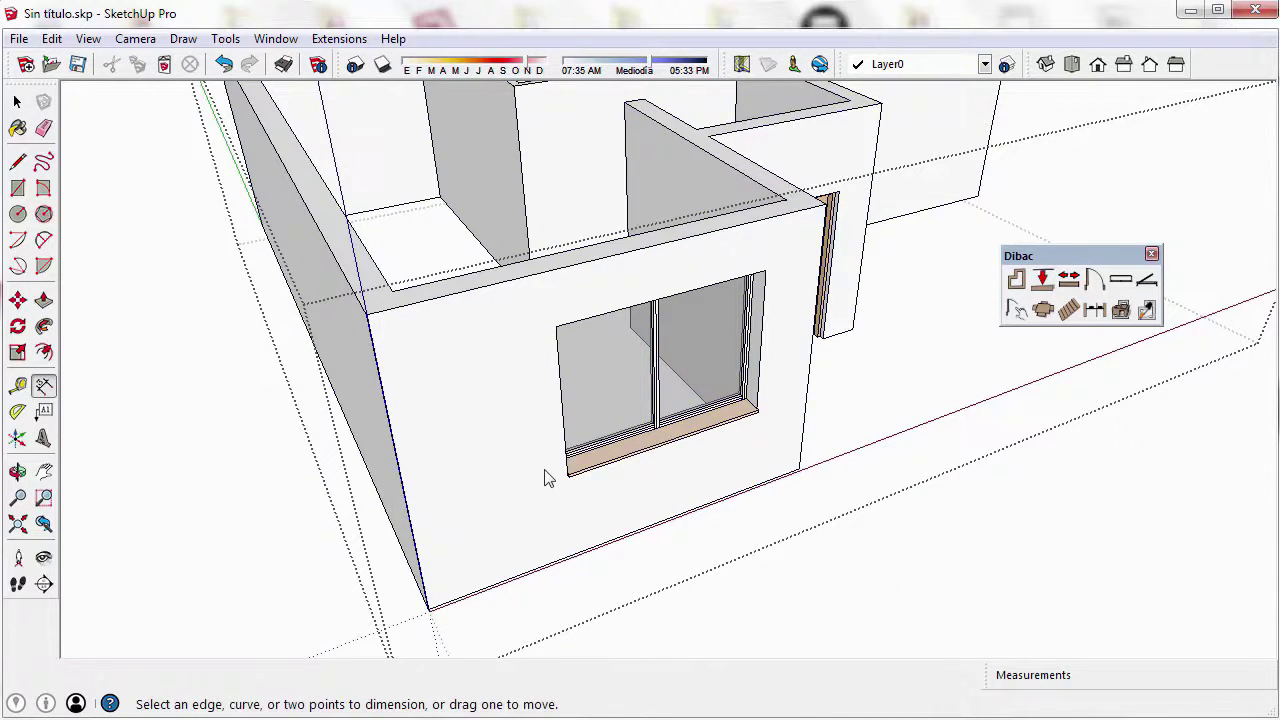
pyautogui.scroll(6, 548, 477)
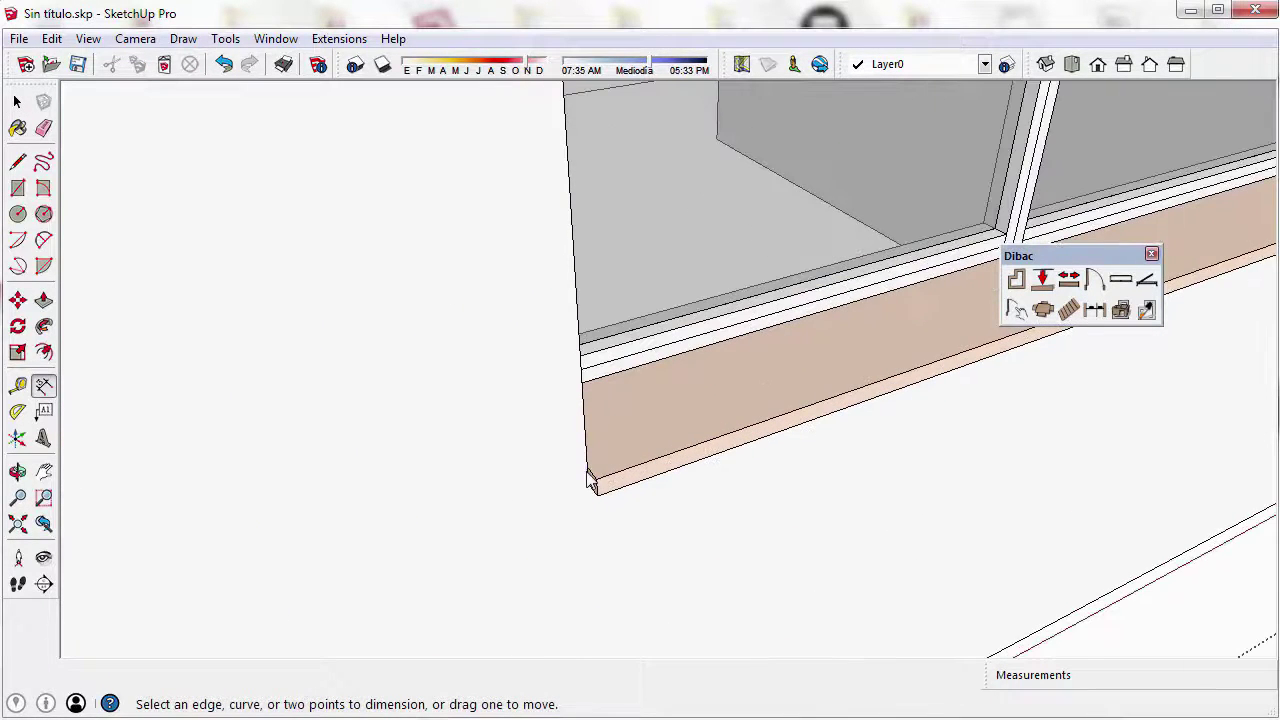
pyautogui.moveTo(591, 469)
pyautogui.mouseDown(button='middle')
pyautogui.moveTo(614, 450)
pyautogui.moveTo(596, 466)
pyautogui.mouseUp(button='middle')
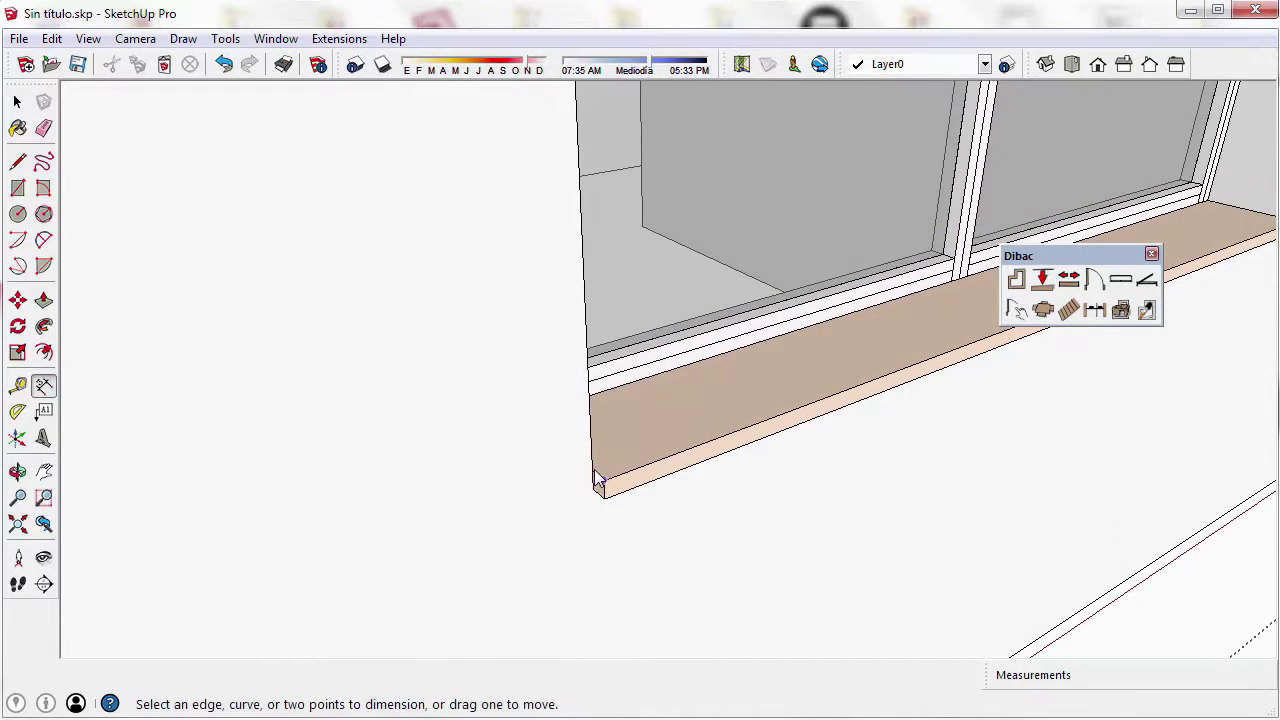
pyautogui.click(591, 471)
pyautogui.scroll(-6, 600, 460)
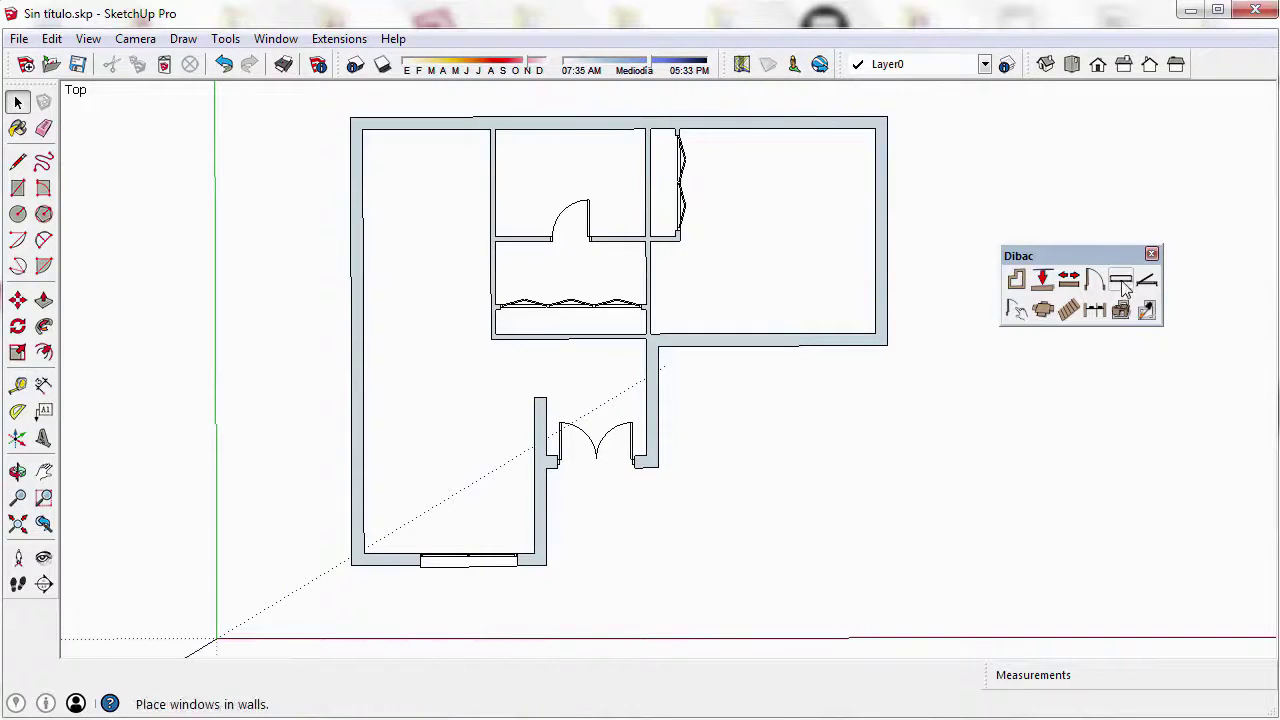
# Configure a new window 2.5 m long, 1.2 m high with 3 sashes and accept it
pyautogui.click(1123, 284)
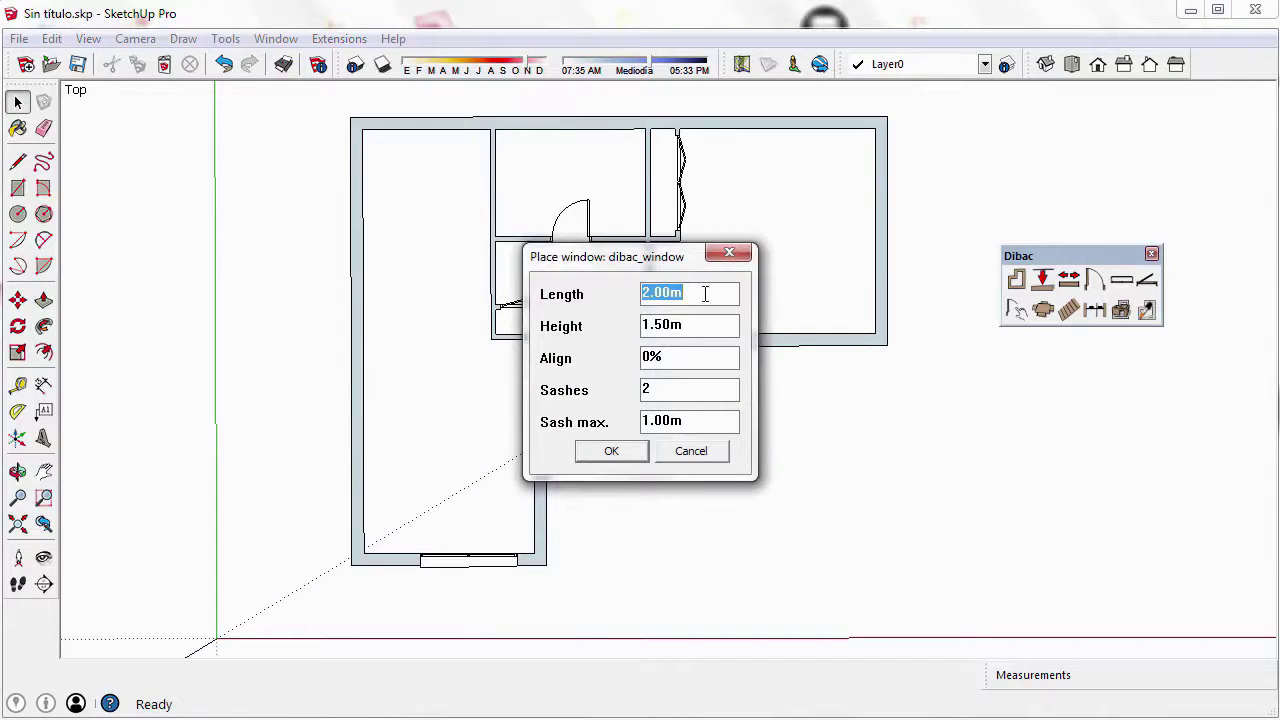
pyautogui.click(694, 292)
pyautogui.write('2.5')
pyautogui.moveTo(704, 324); pyautogui.dragTo(618, 325)
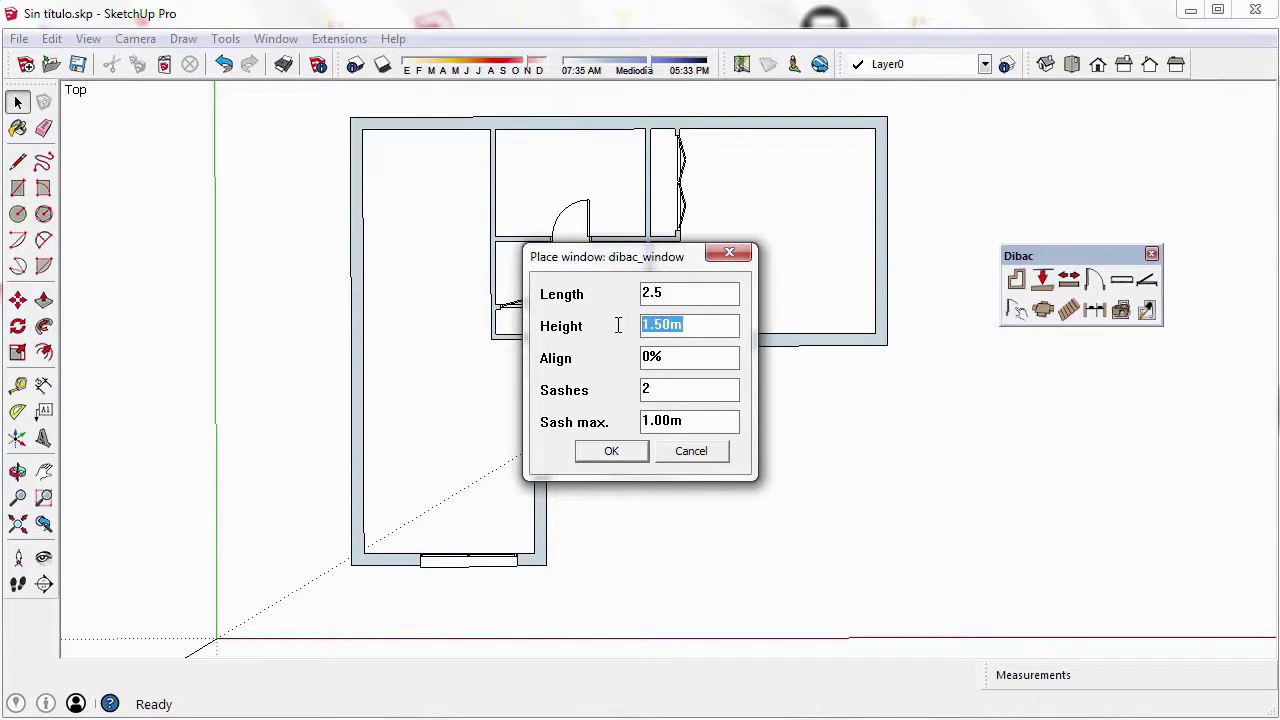
pyautogui.write('1.2')
pyautogui.doubleClick(643, 390)
pyautogui.write('3')
pyautogui.click(612, 452)
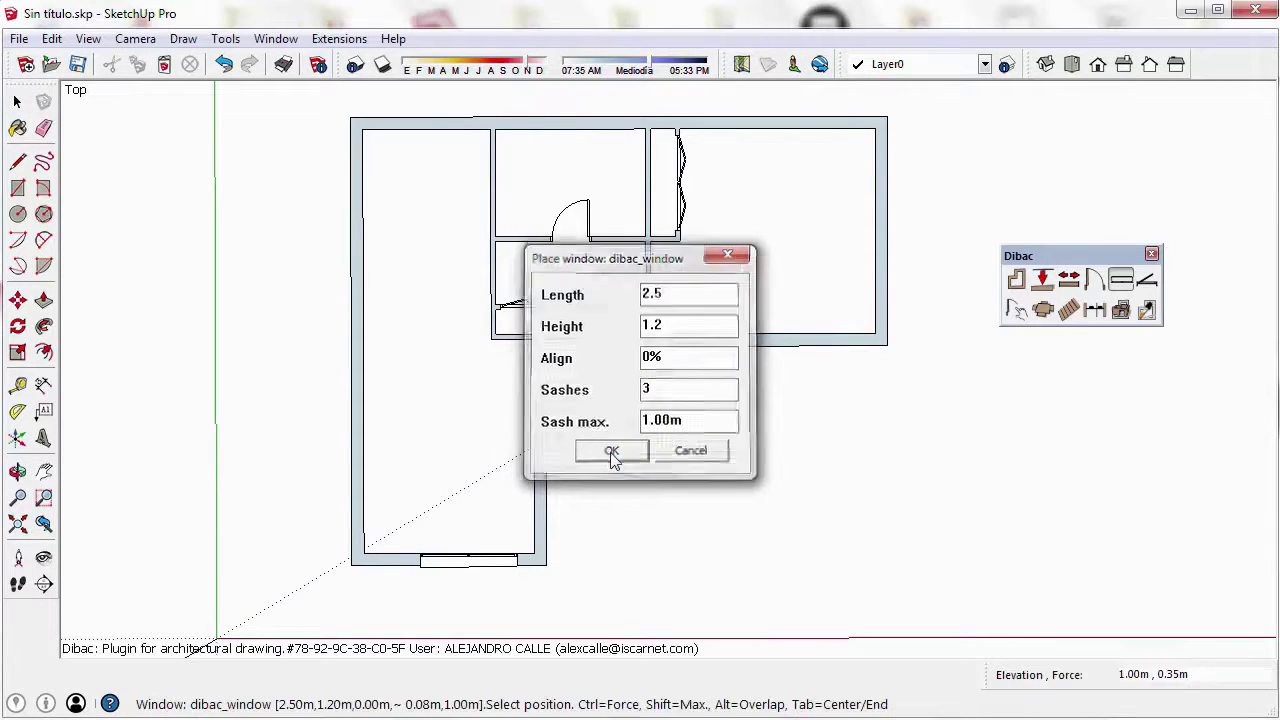
# Force the end-anchored 2.5 m three-sash window into the upper-right room's lower wall
pyautogui.scroll(2, 722, 303)
pyautogui.scroll(2, 722, 303)
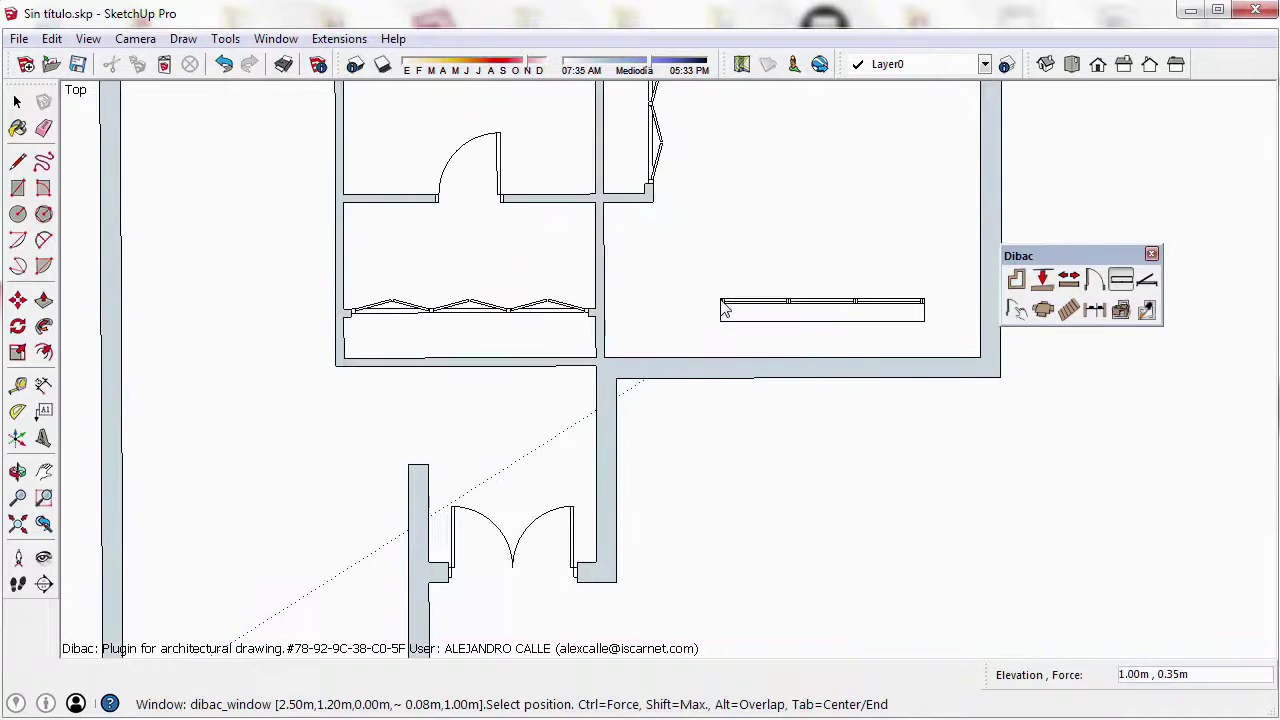
pyautogui.keyDown('shift'); pyautogui.moveTo(722, 303); pyautogui.dragTo(613, 378, button='middle'); pyautogui.keyUp('shift')
pyautogui.scroll(1, 613, 378)
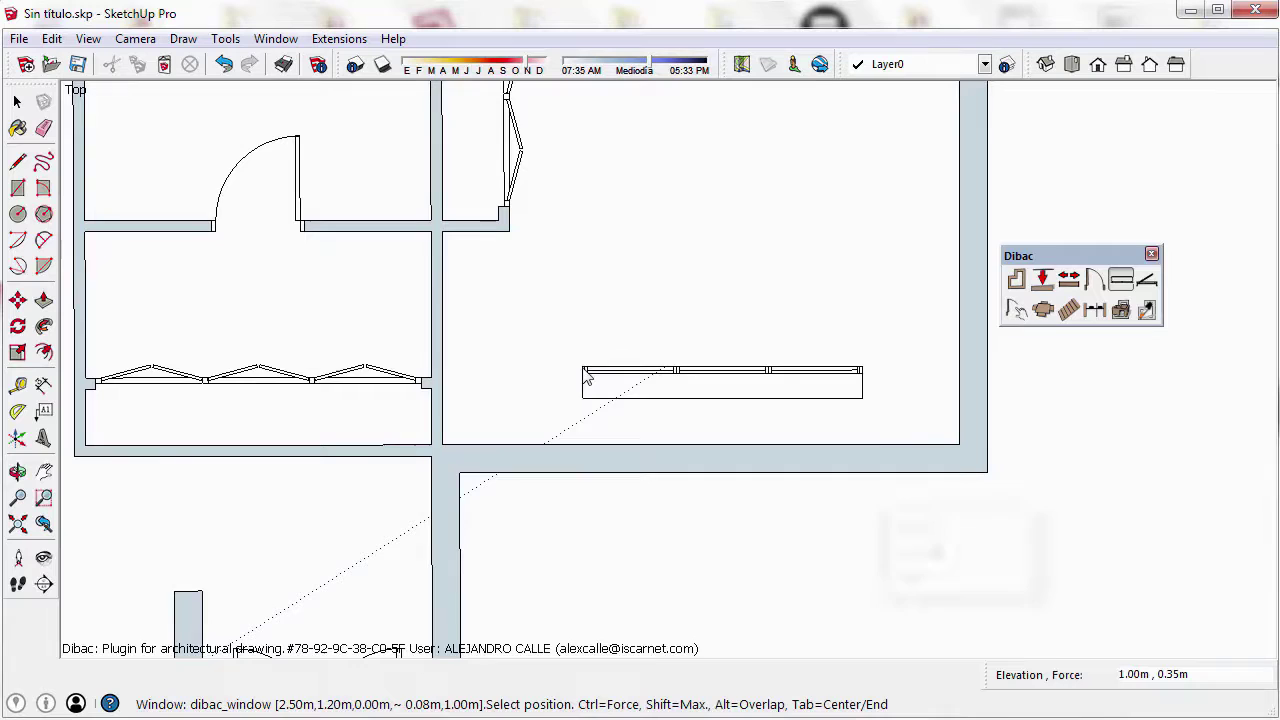
pyautogui.press('Tab')
pyautogui.press('Tab')
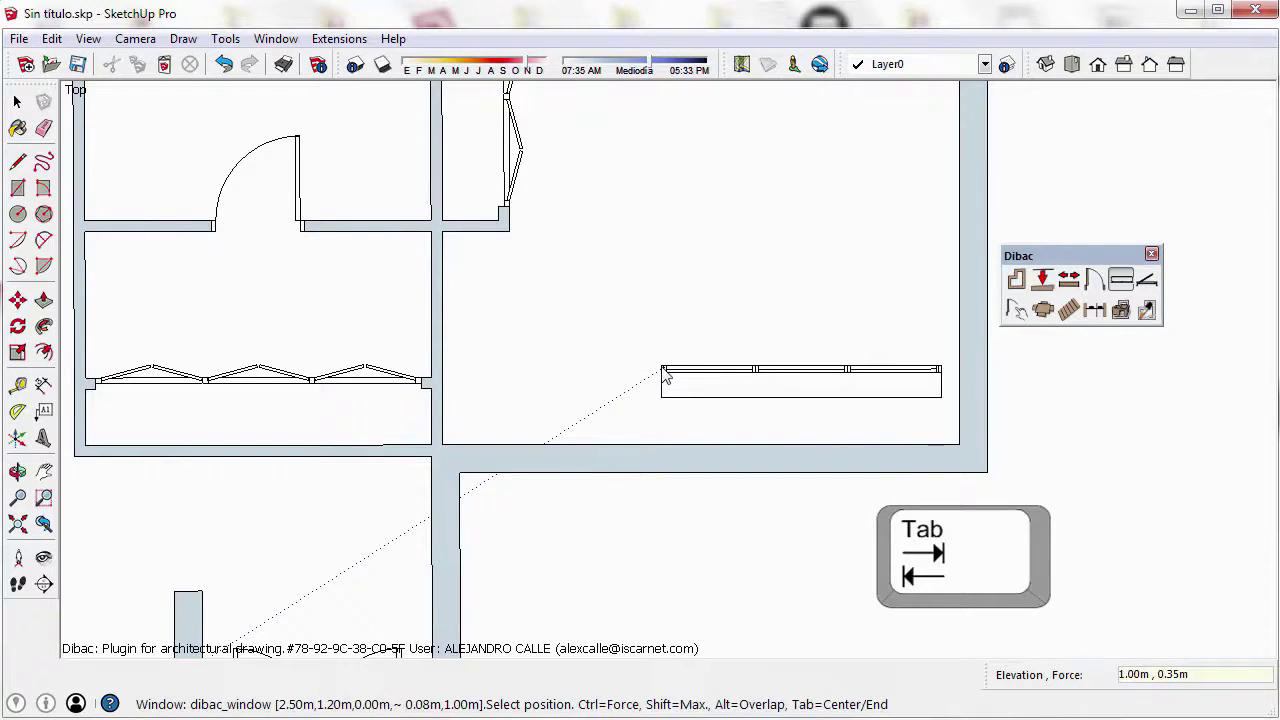
pyautogui.press('Tab')
pyautogui.press('Tab')
pyautogui.press('Tab')
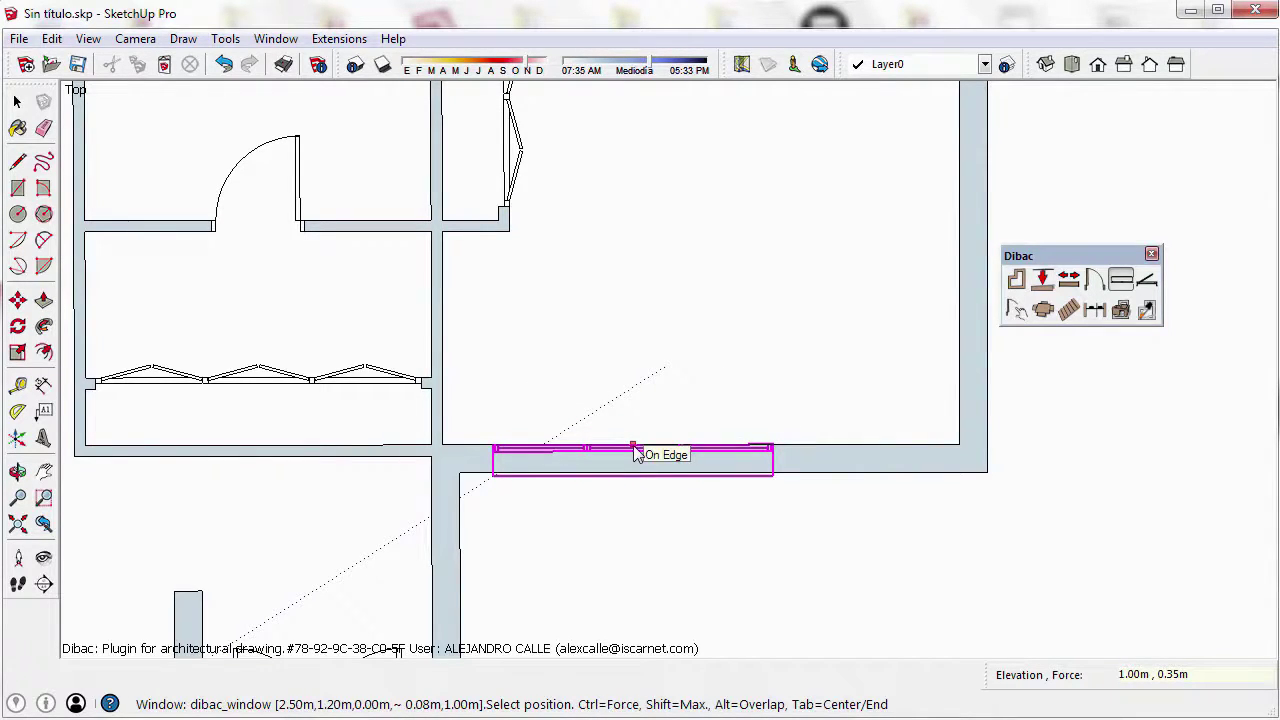
pyautogui.press('ctrl')
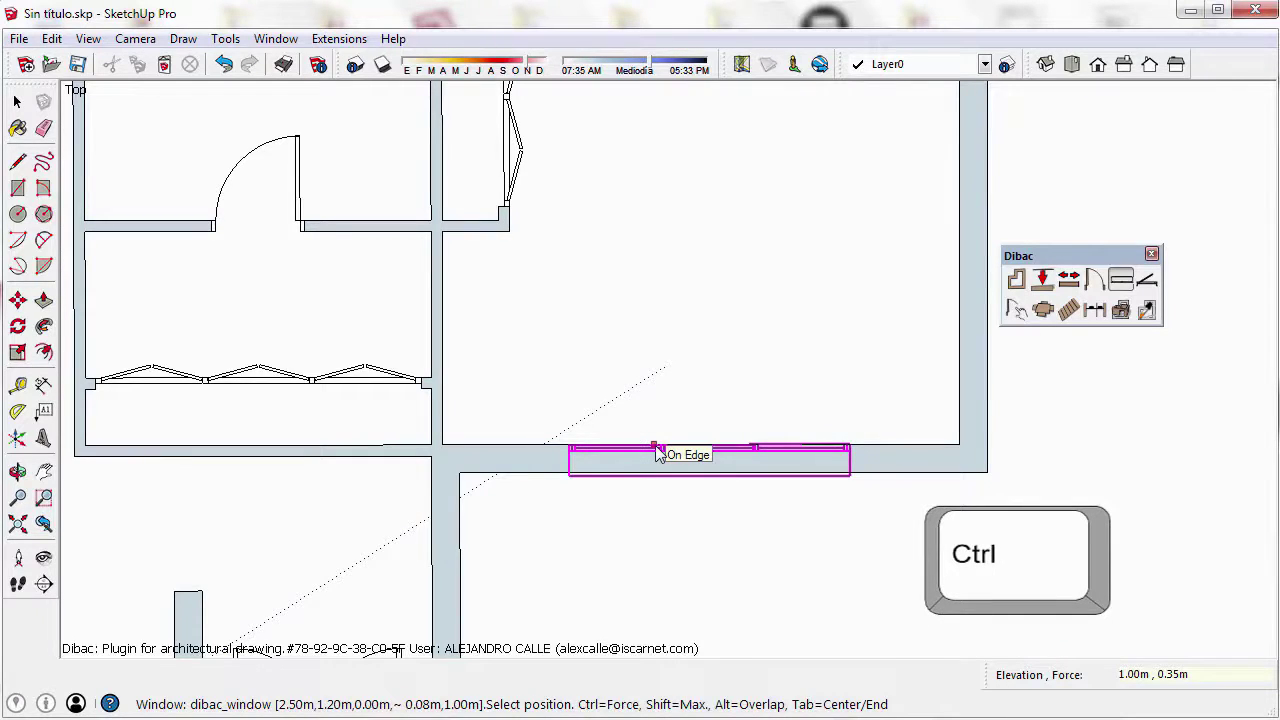
pyautogui.click(657, 452)
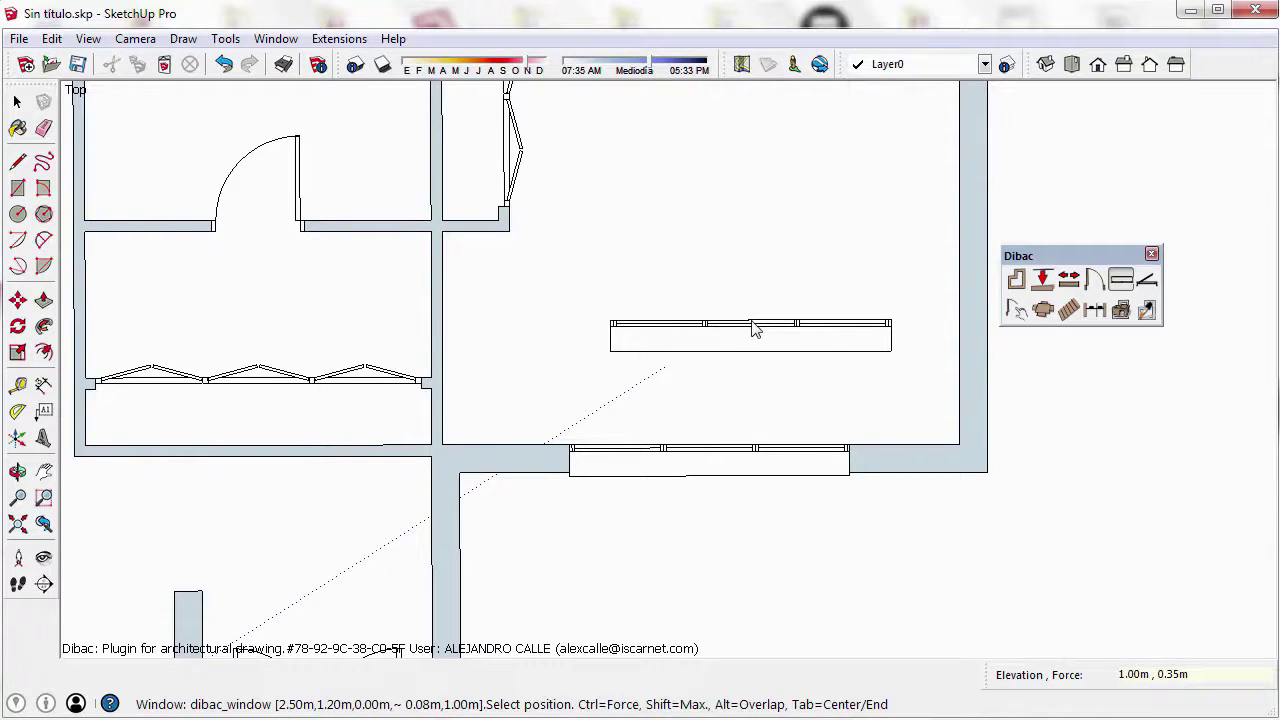
# Erase the 2.5 m three-sash window from the lower wall using the Alt Dibac eraser
pyautogui.press('space')
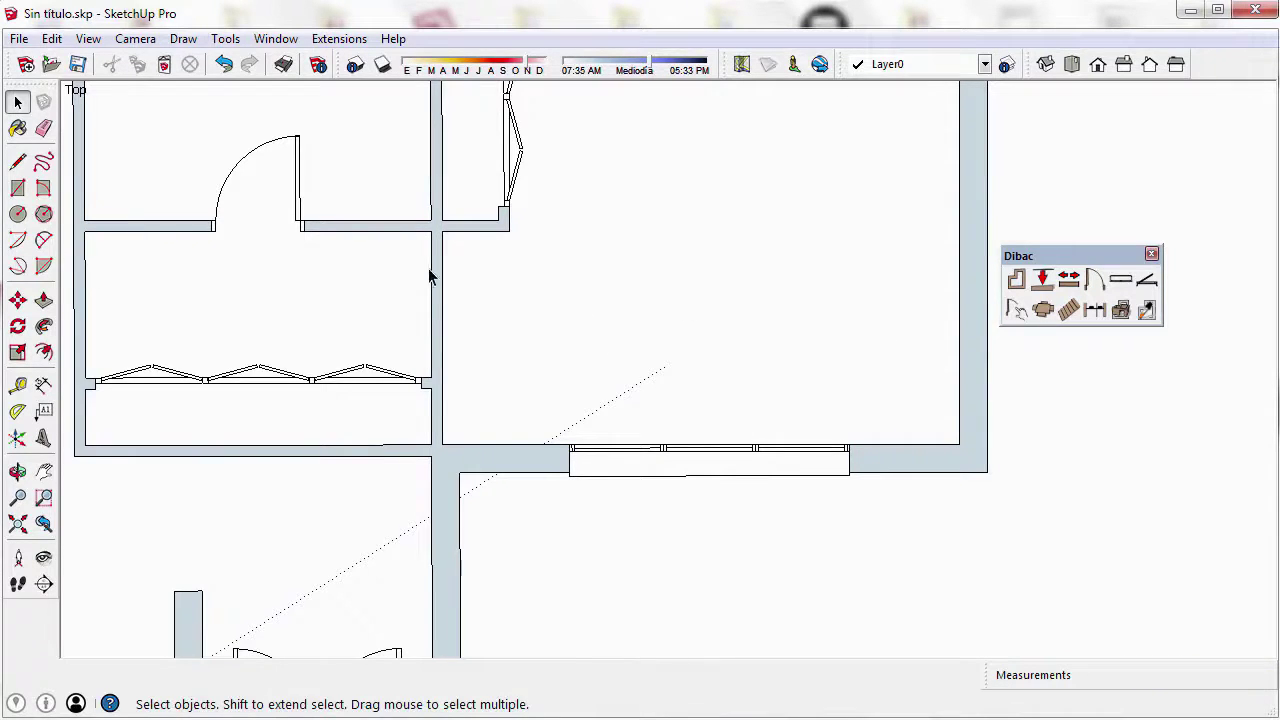
pyautogui.click(43, 128)
pyautogui.press('alt')
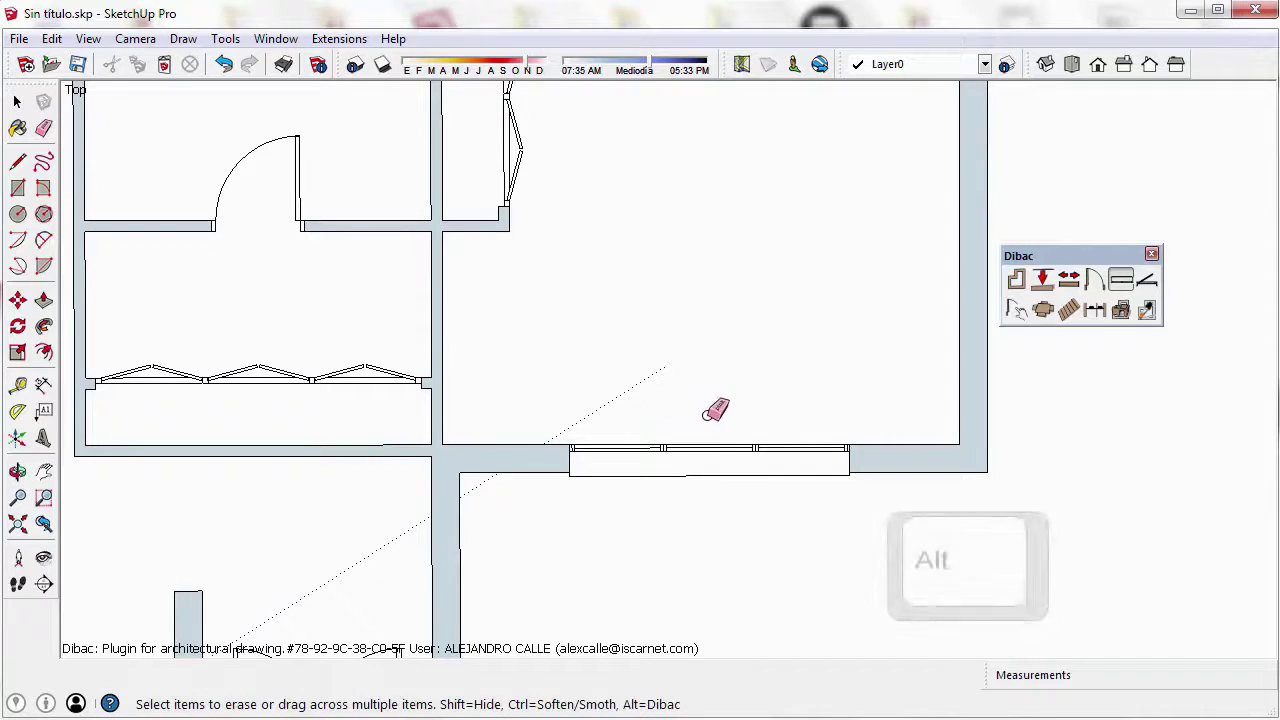
pyautogui.click(713, 455)
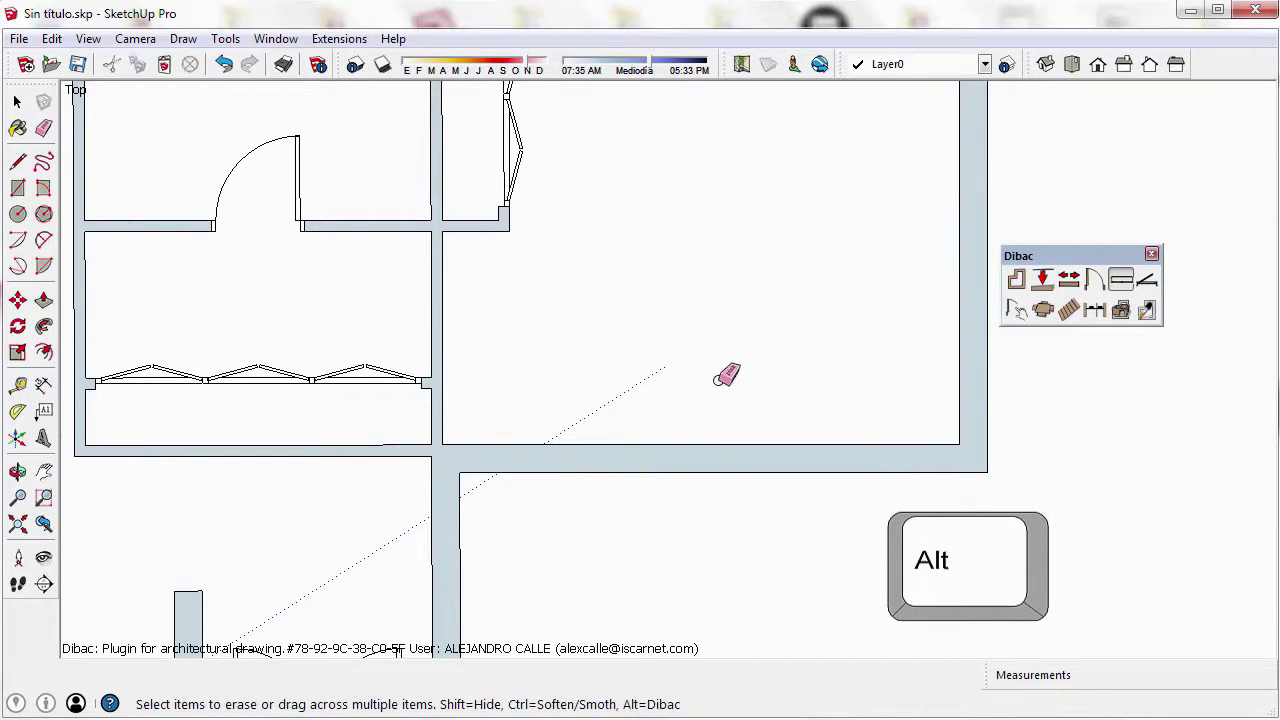
pyautogui.press('space')
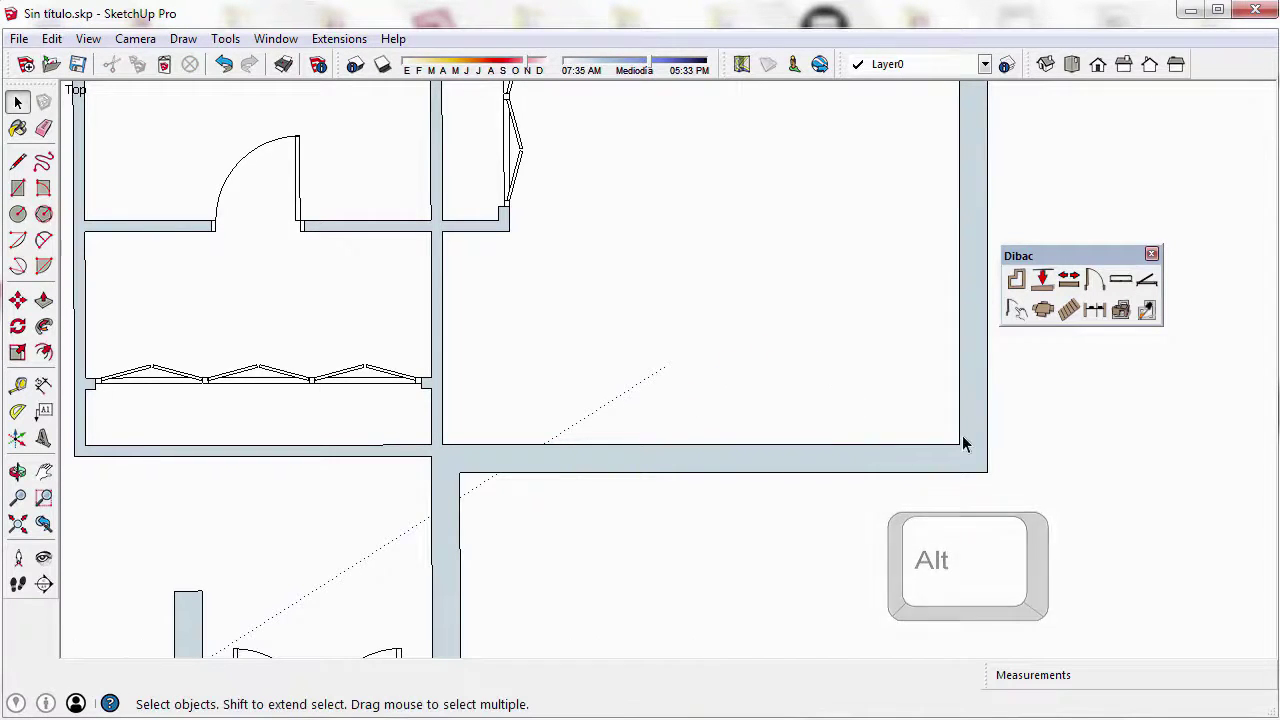
# Place the 2.5 m three-sash window stretched to the full length of the upper-right room's lower wall
pyautogui.click(1121, 281)
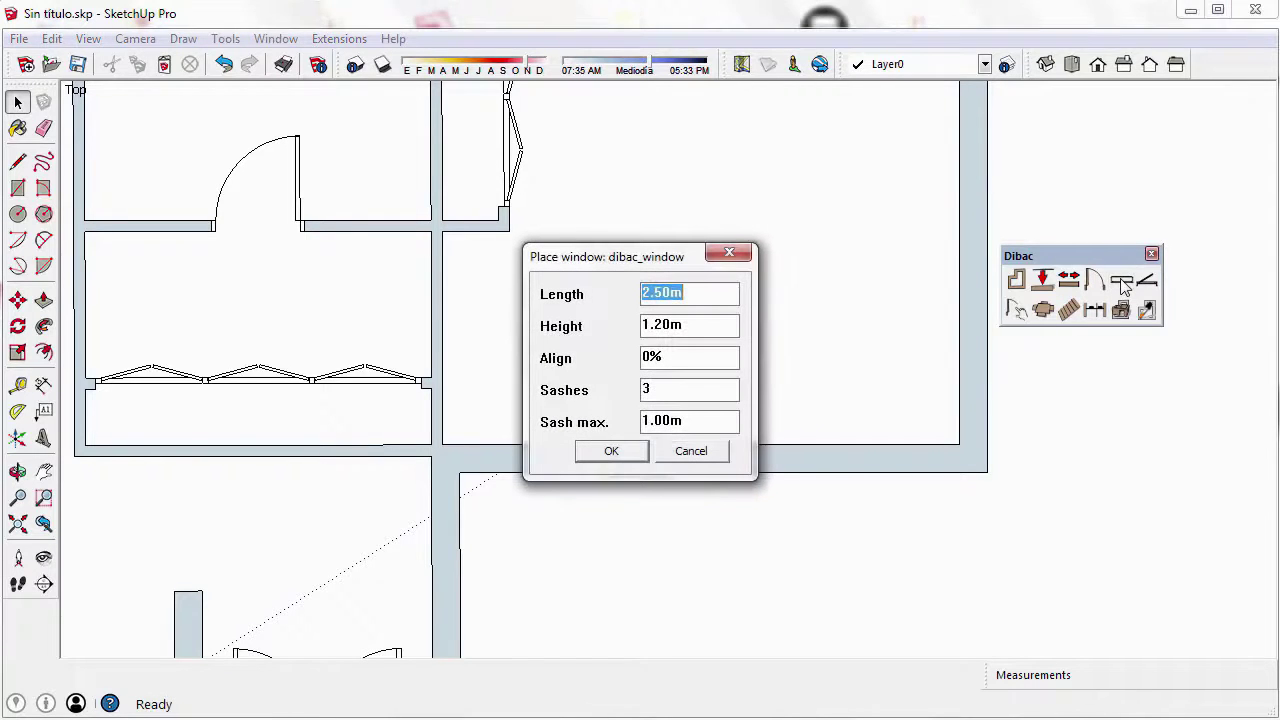
pyautogui.click(611, 455)
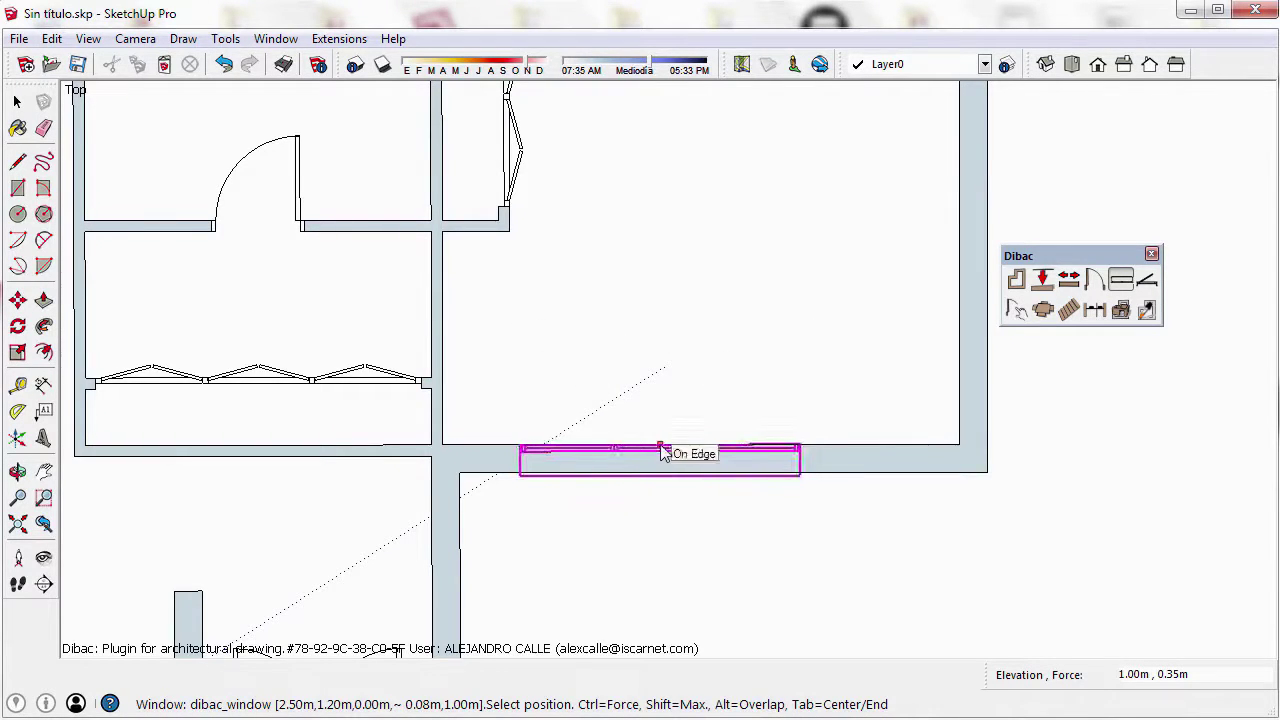
pyautogui.press('shift')
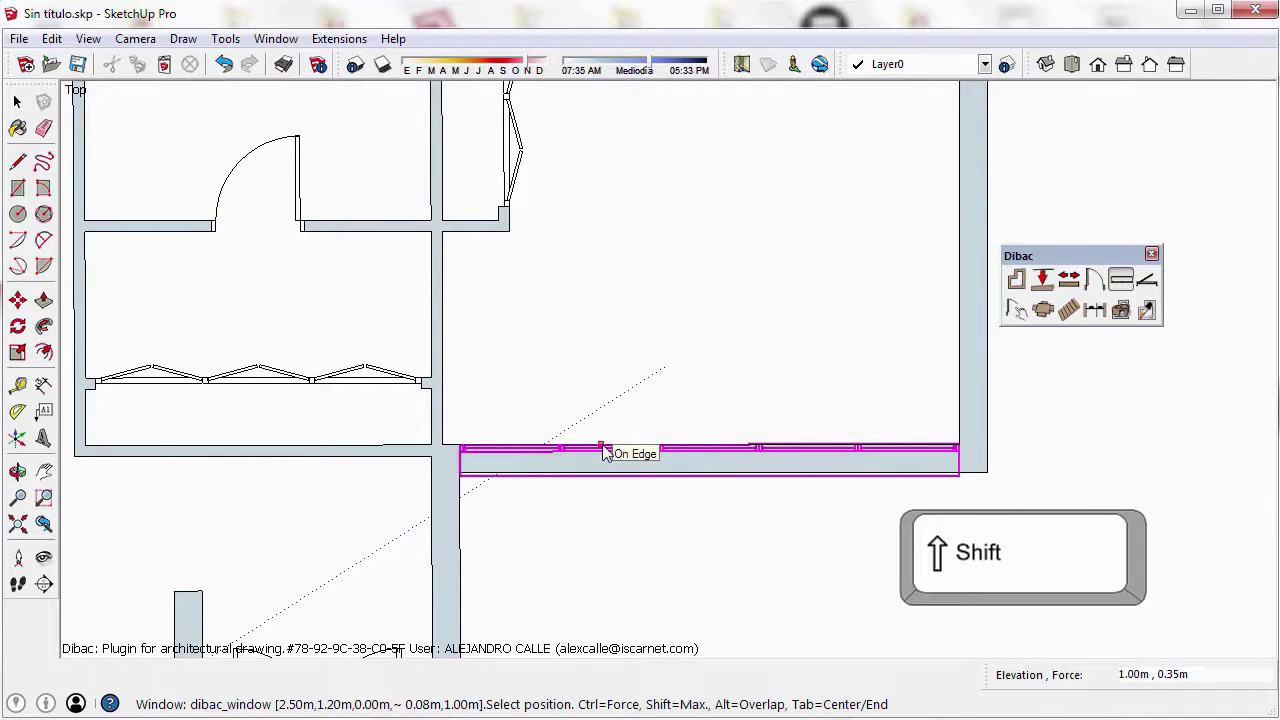
pyautogui.click(603, 452)
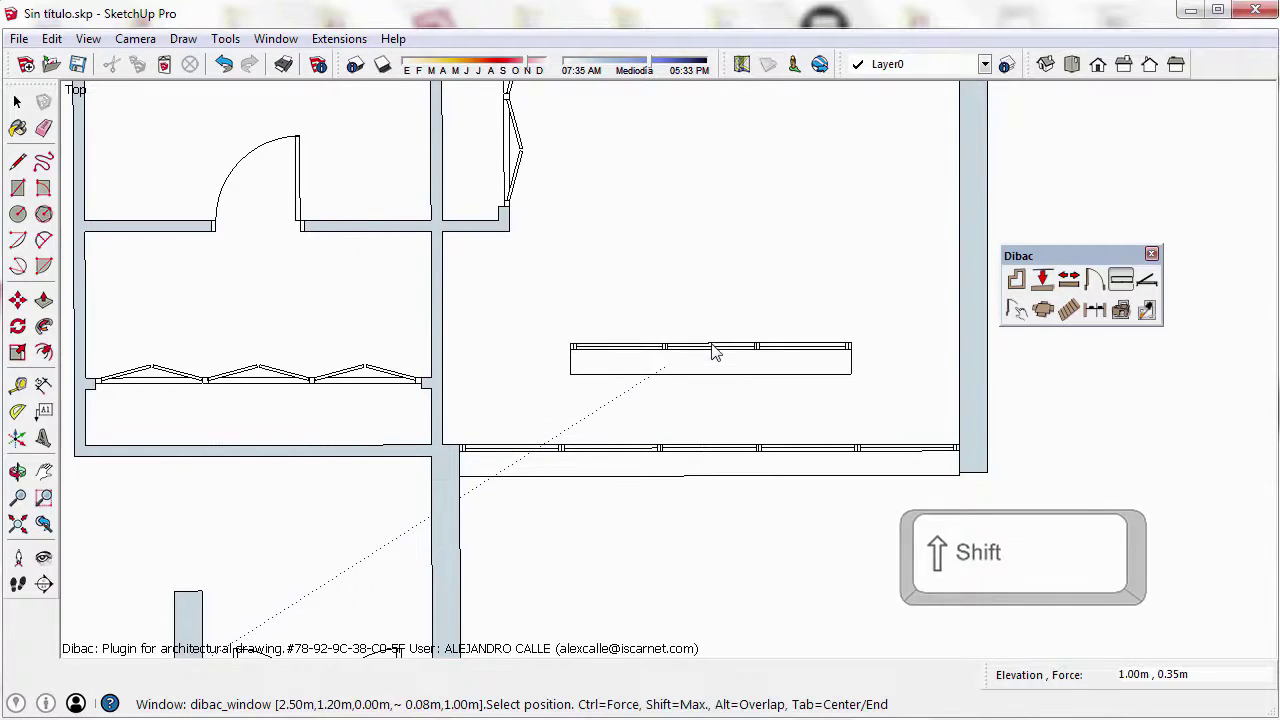
pyautogui.press('space')
pyautogui.hotkey('shift', 'z')
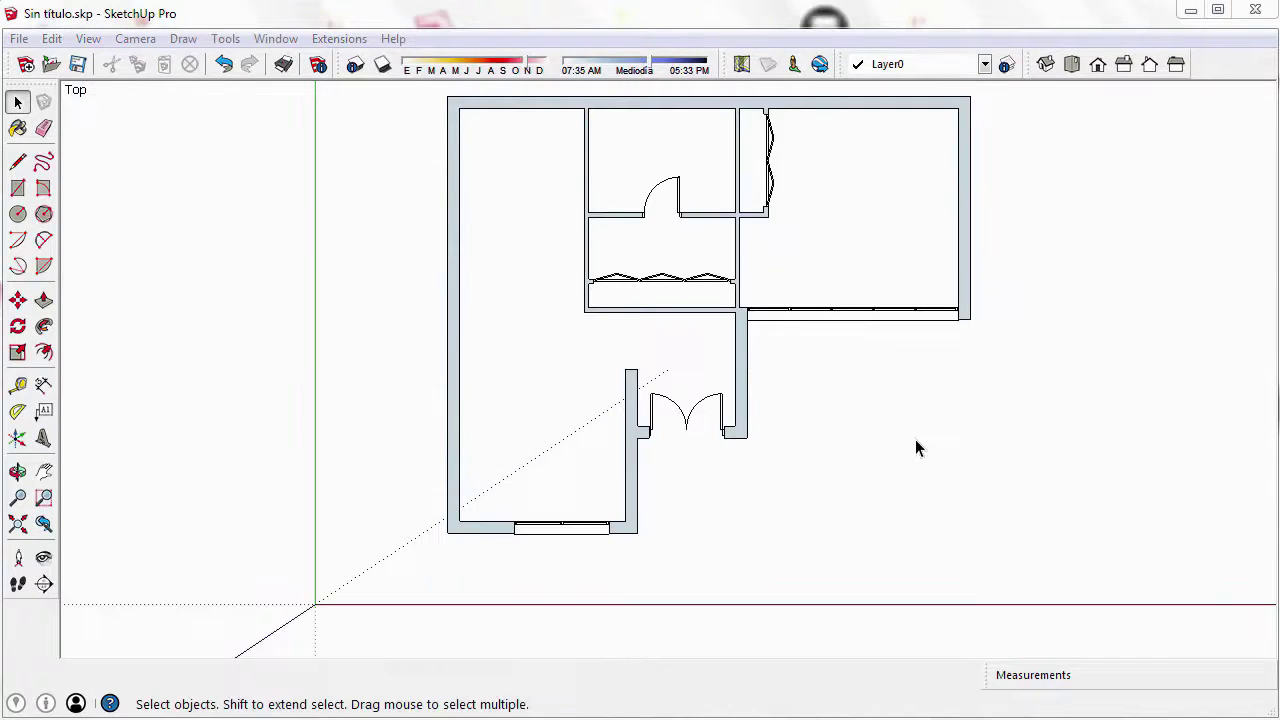
# Pan and zoom the plan onto its upper-left area, close in on the left room's top wall
pyautogui.moveTo(915, 438); pyautogui.dragTo(897, 466, button='middle')
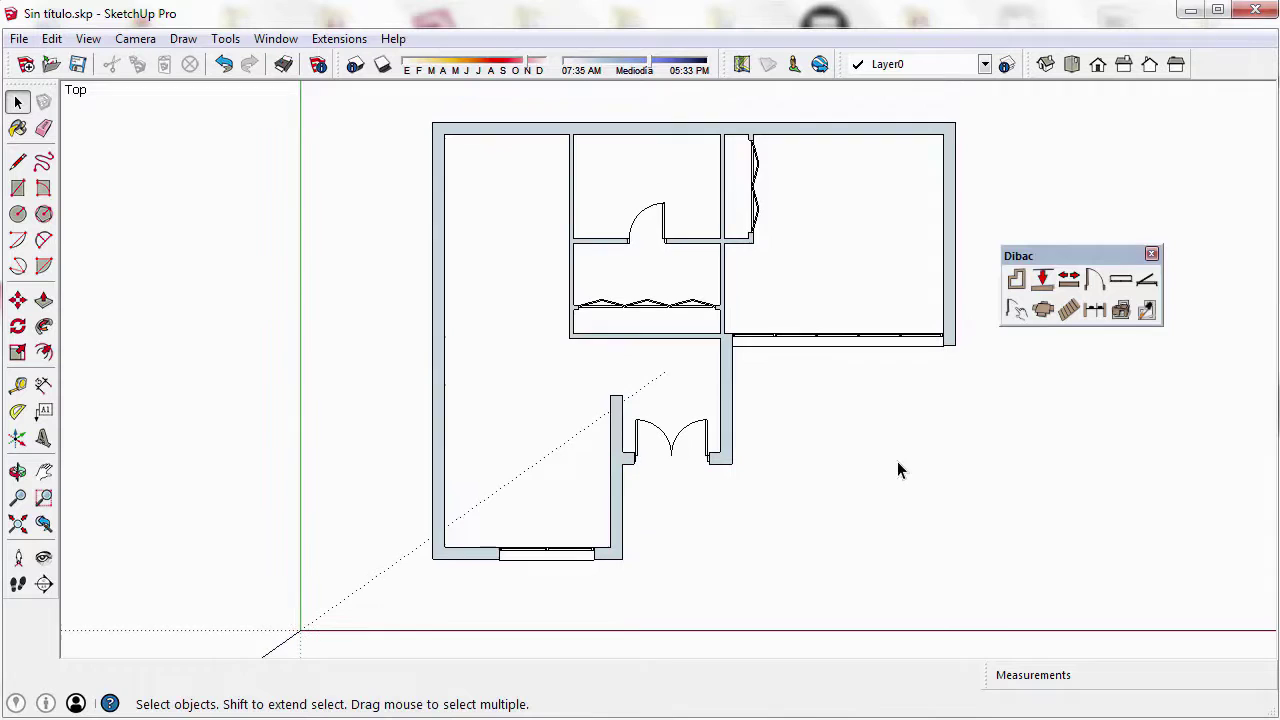
pyautogui.keyDown('shift'); pyautogui.moveTo(802, 412); pyautogui.dragTo(950, 488, button='middle'); pyautogui.keyUp('shift')
pyautogui.scroll(3, 664, 300)
pyautogui.keyDown('shift'); pyautogui.moveTo(660, 288); pyautogui.dragTo(676, 398, button='middle'); pyautogui.keyUp('shift')
pyautogui.scroll(2, 689, 309)
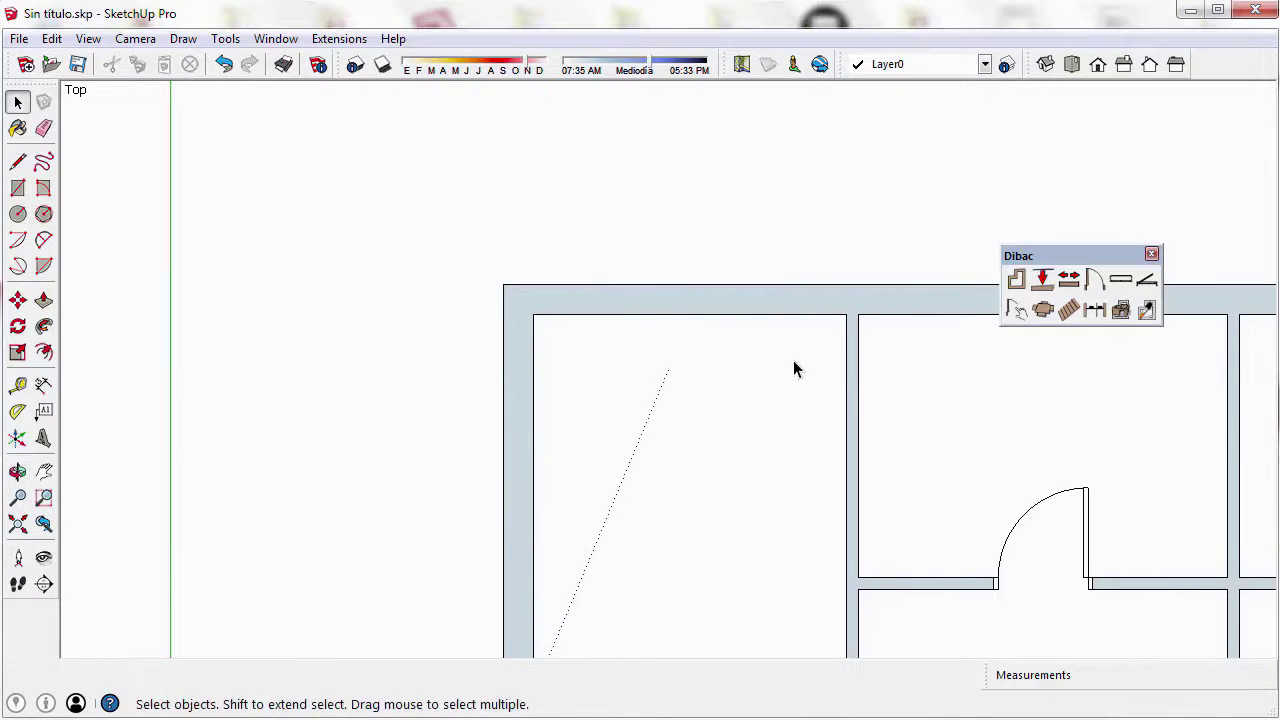
# Configure a new Dibac window as 1.8 m long, 2.03 m high, align 50, with 2 sashes
pyautogui.click(1120, 280)
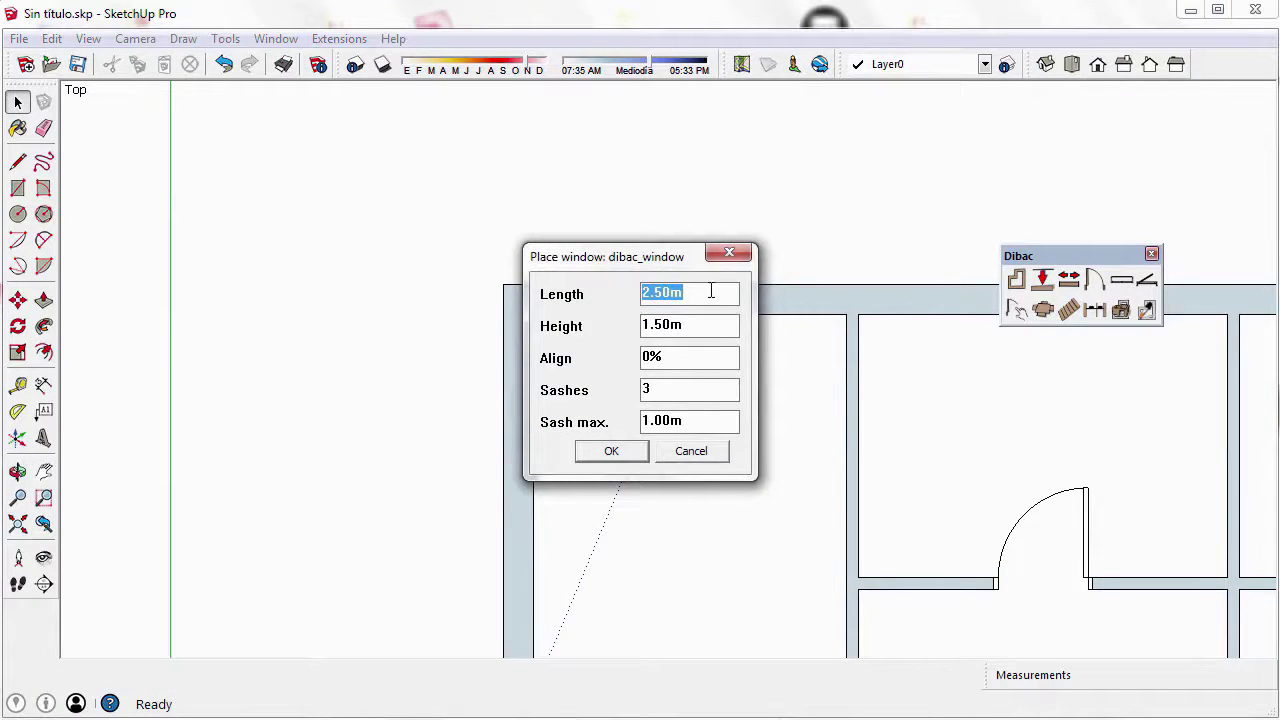
pyautogui.write('1.8')
pyautogui.moveTo(711, 320); pyautogui.dragTo(563, 323)
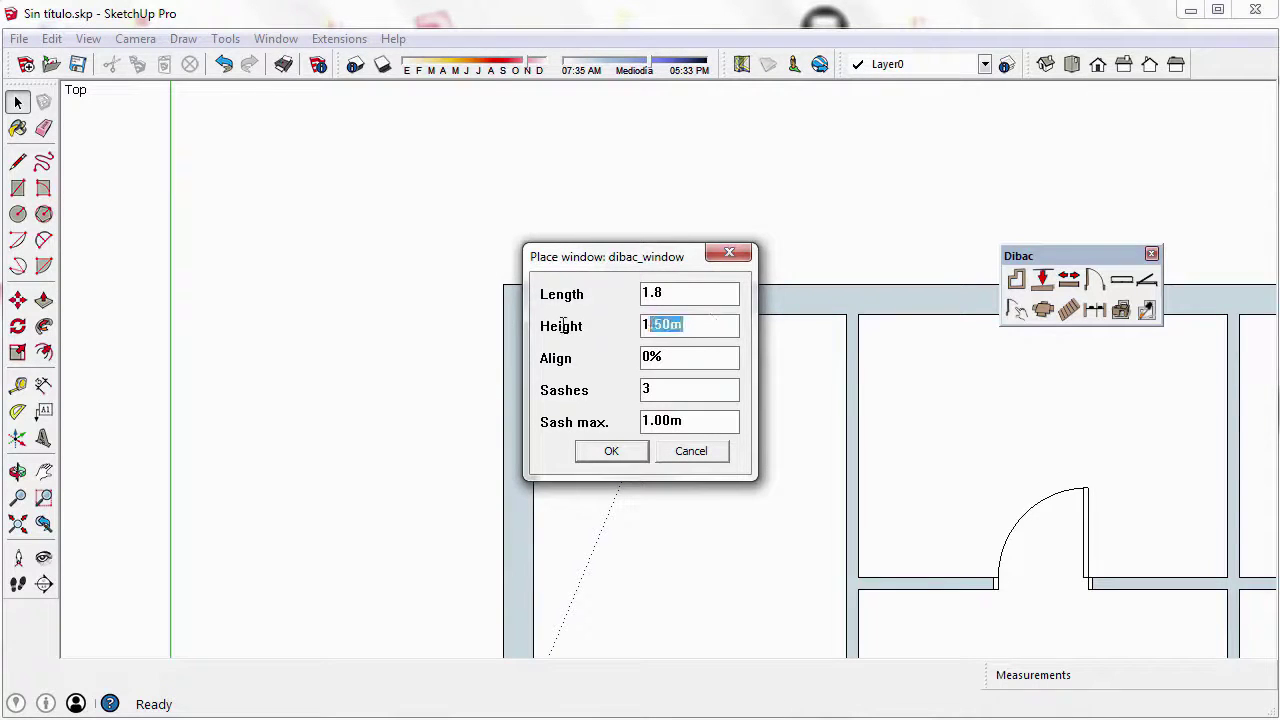
pyautogui.write('2.03')
pyautogui.moveTo(691, 357); pyautogui.dragTo(611, 358)
pyautogui.write('50')
pyautogui.moveTo(661, 390); pyautogui.dragTo(646, 390)
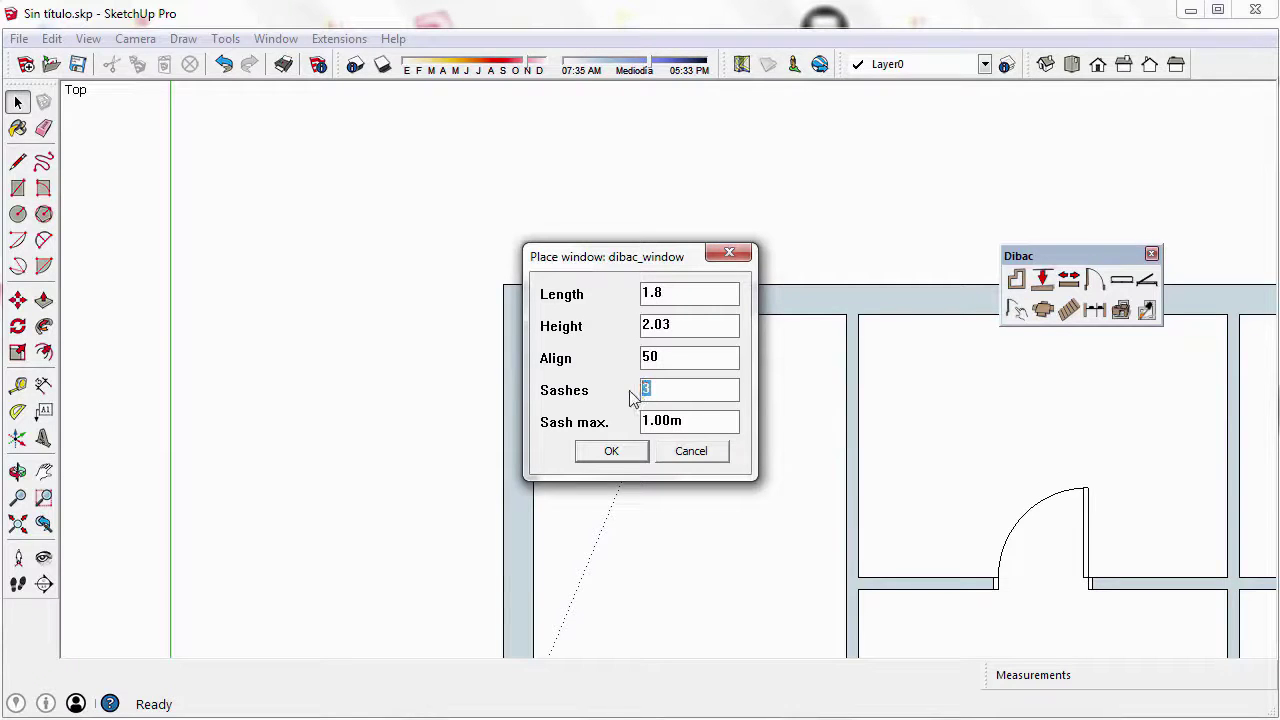
pyautogui.write('2')
pyautogui.click(611, 453)
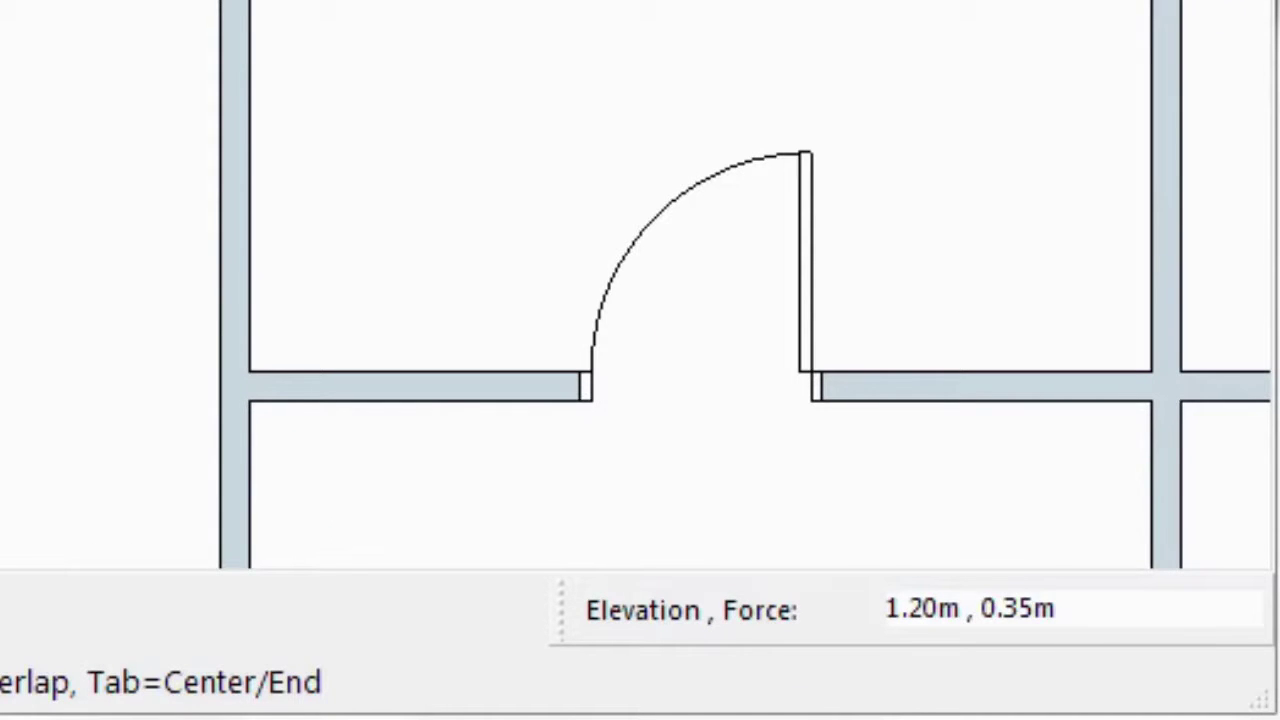
# Give the window being placed a 0.4 m force offset and 0 m elevation in the Measurements box
pyautogui.press('Return')
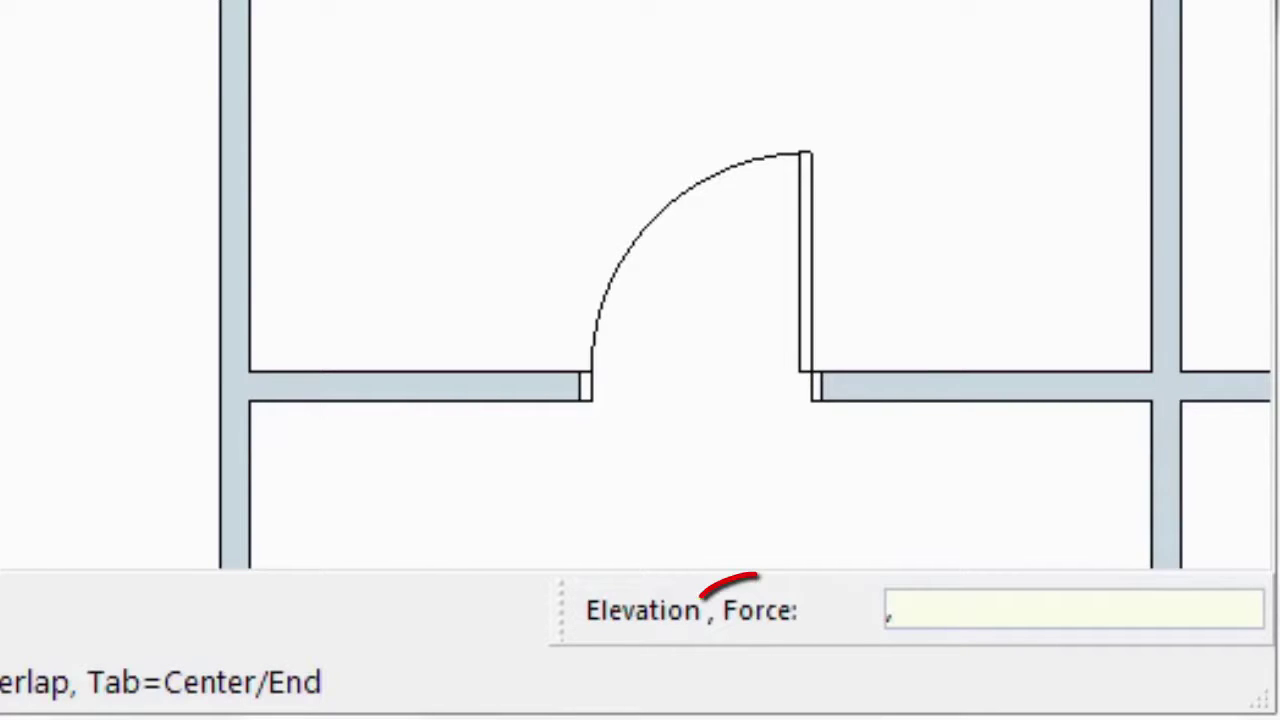
pyautogui.write('0')
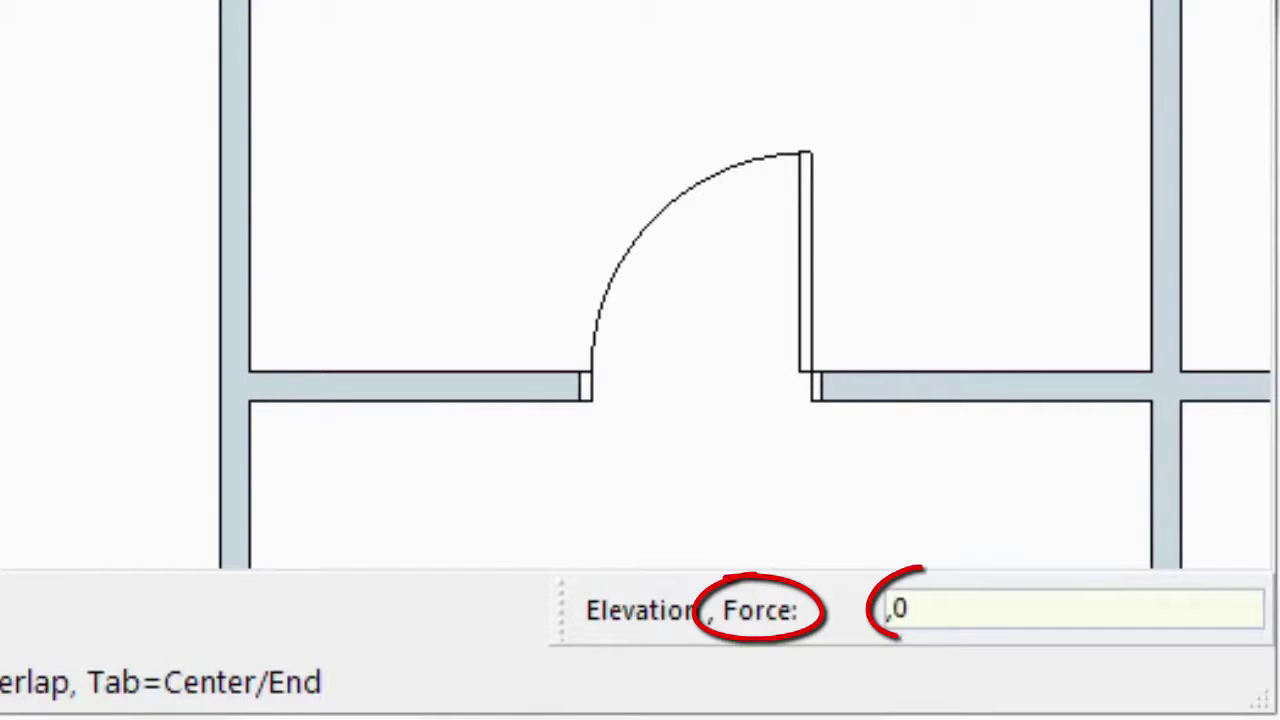
pyautogui.write('.4')
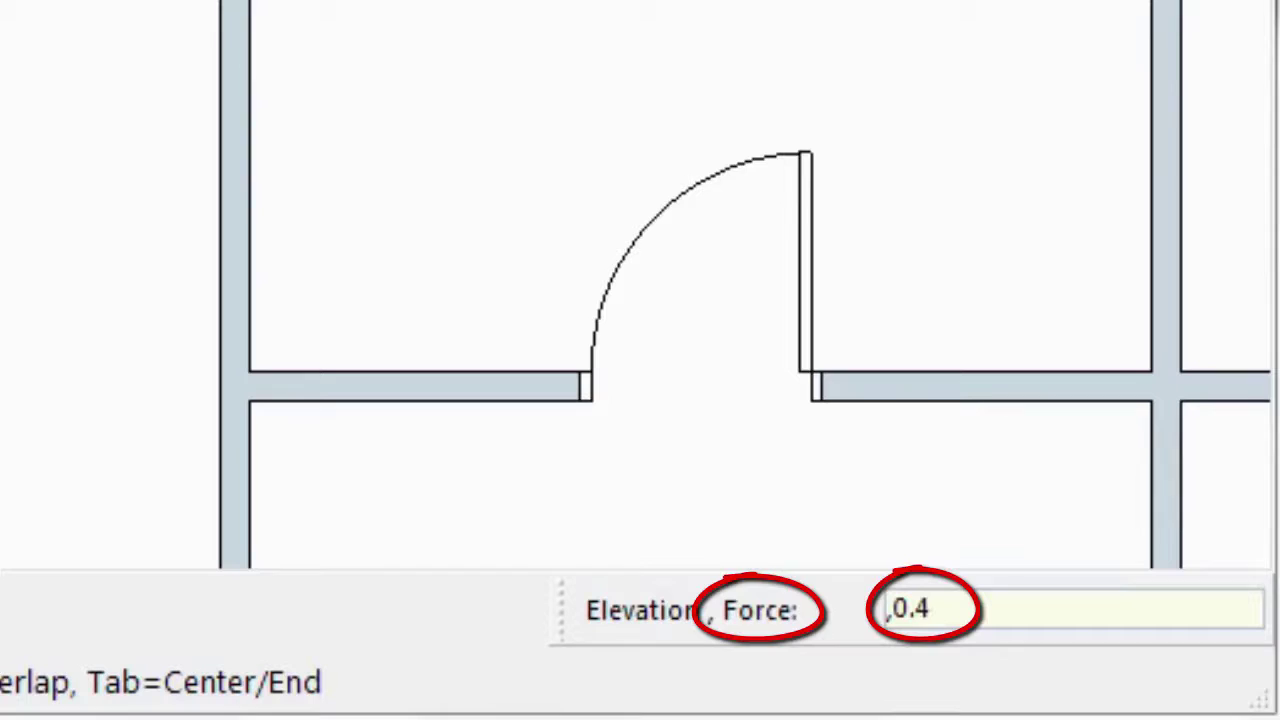
pyautogui.press('Return')
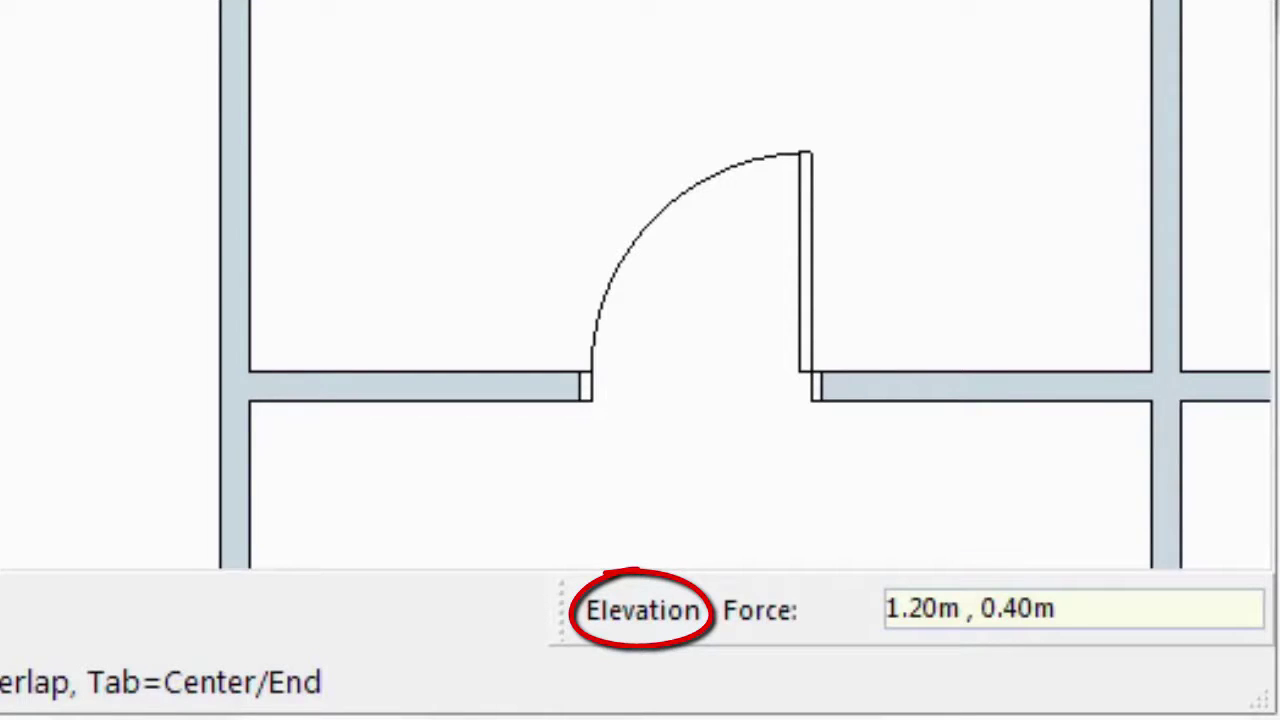
pyautogui.write('1')
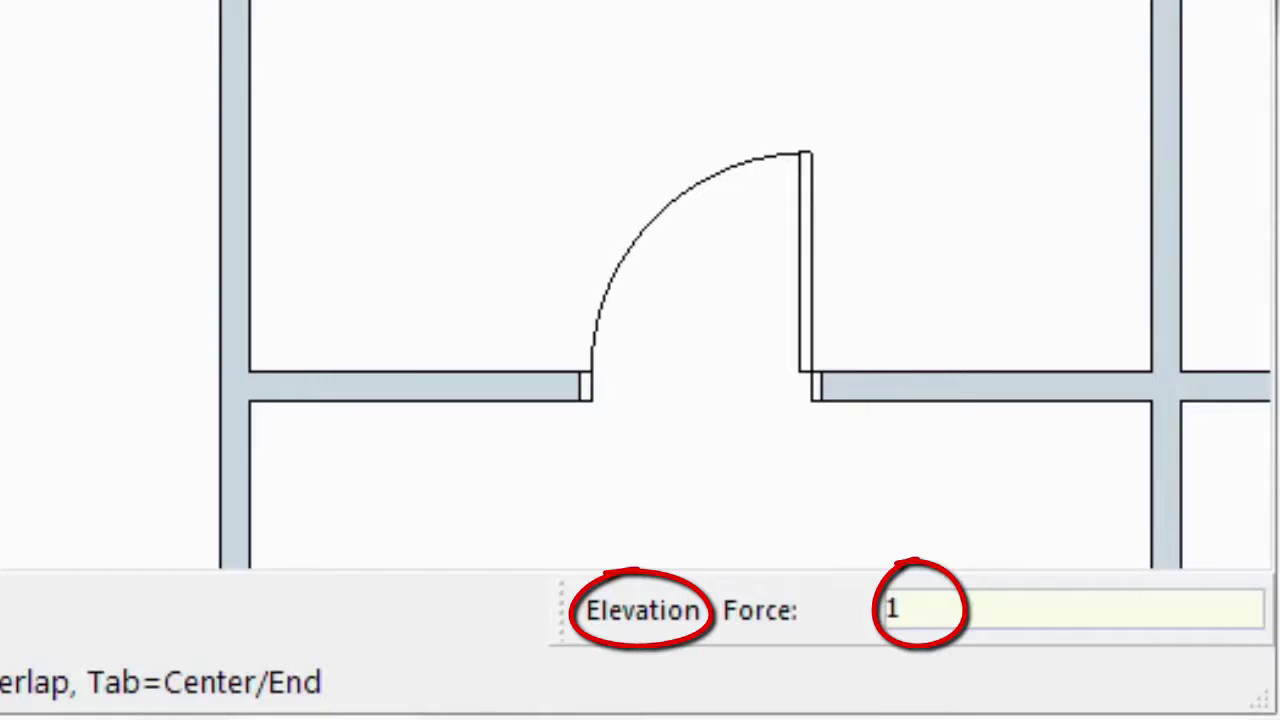
pyautogui.press('Return')
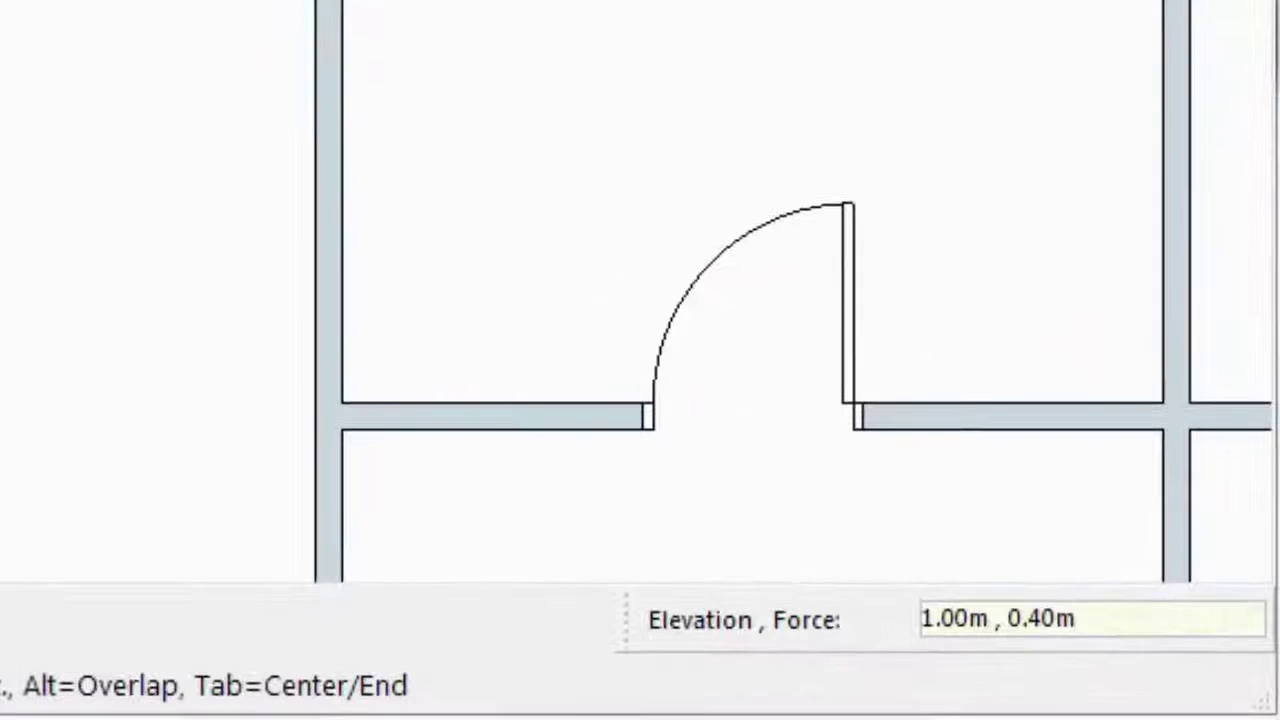
pyautogui.write('0')
pyautogui.press('Return')
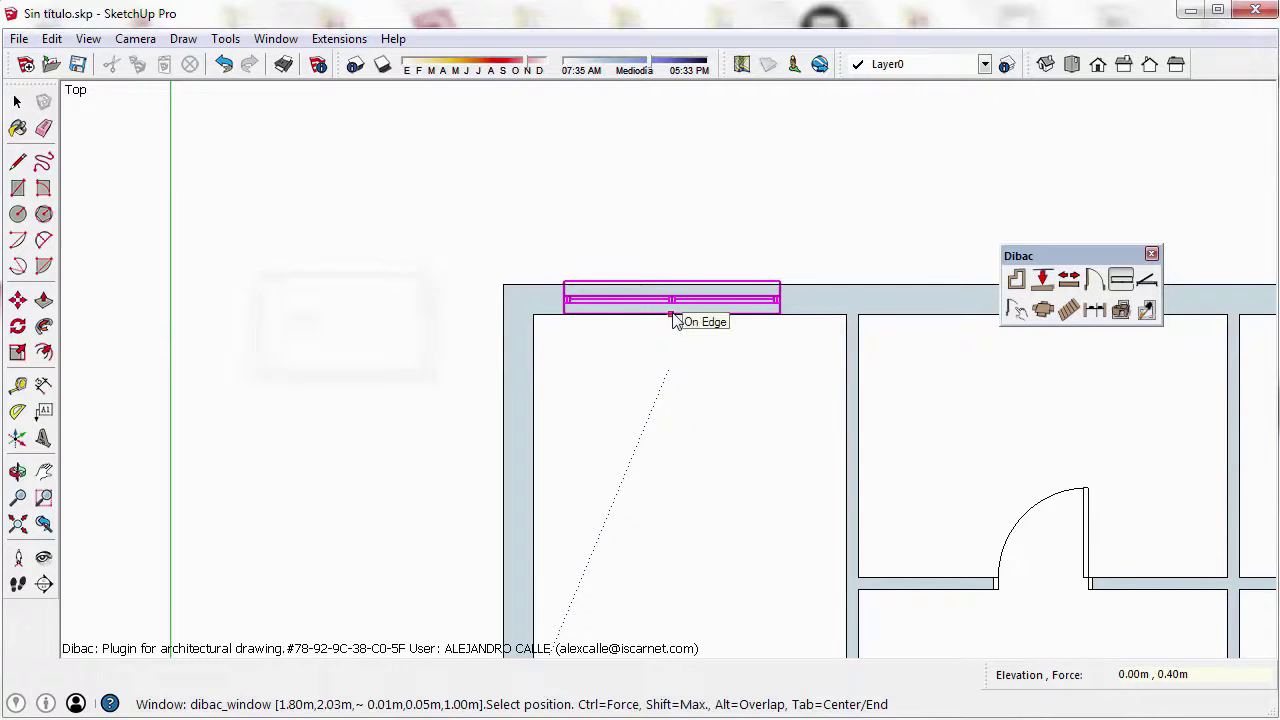
# Snap the 1.80 m window onto the left room's top wall edge and set it in place
pyautogui.press('ctrl')
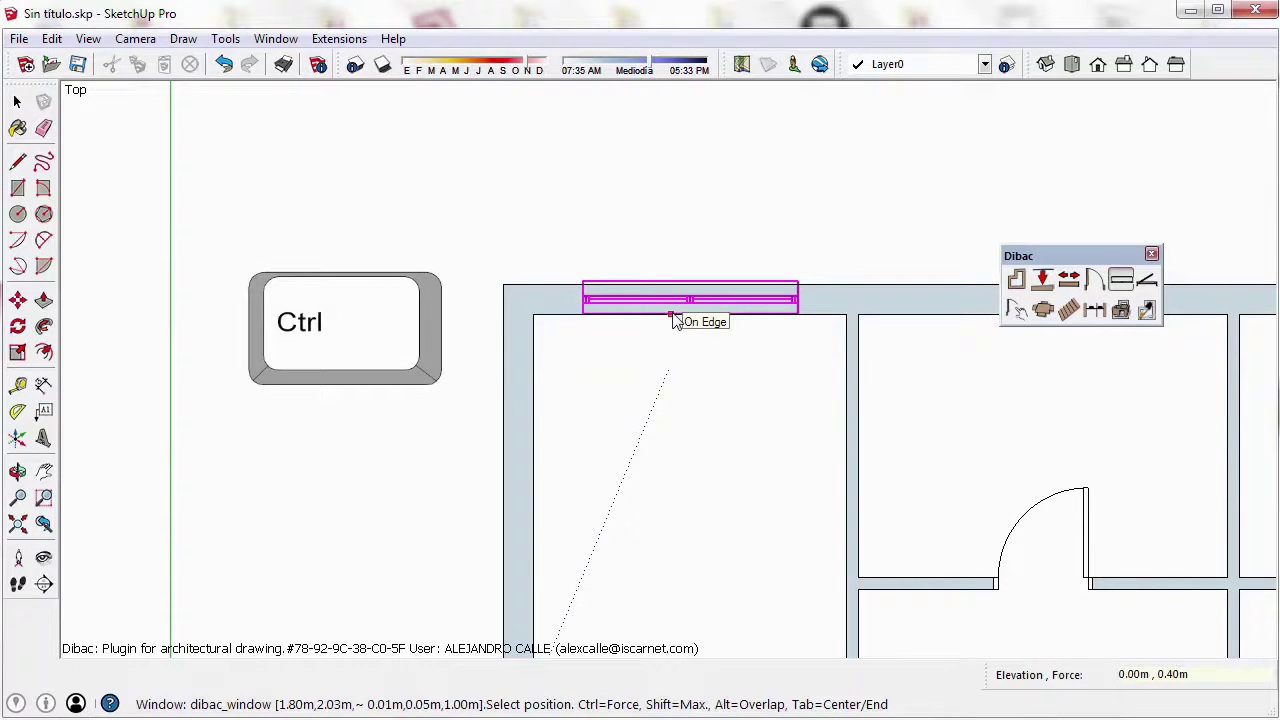
pyautogui.click(673, 316)
pyautogui.press('space')
pyautogui.scroll(-1, 677, 358)
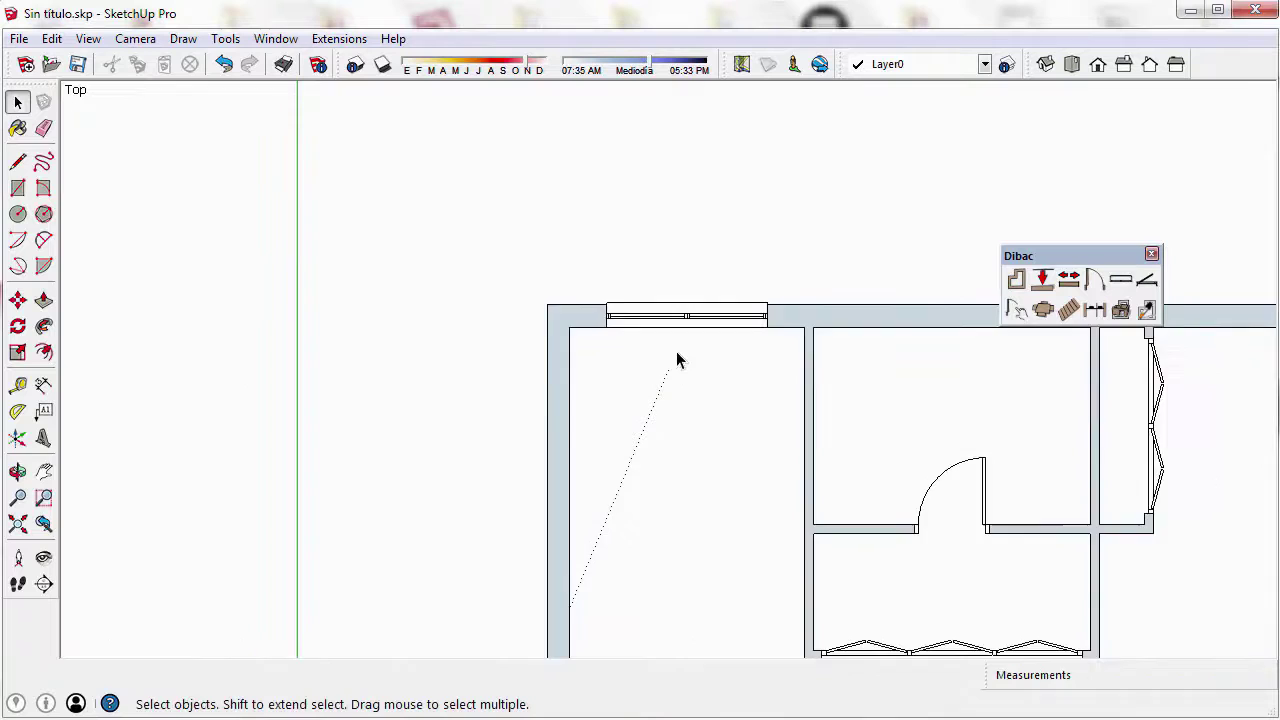
# Select all the floor plan geometry and make it a group
pyautogui.scroll(-2, 676, 360)
pyautogui.keyDown('shift'); pyautogui.moveTo(689, 374); pyautogui.dragTo(603, 246, button='middle'); pyautogui.keyUp('shift')
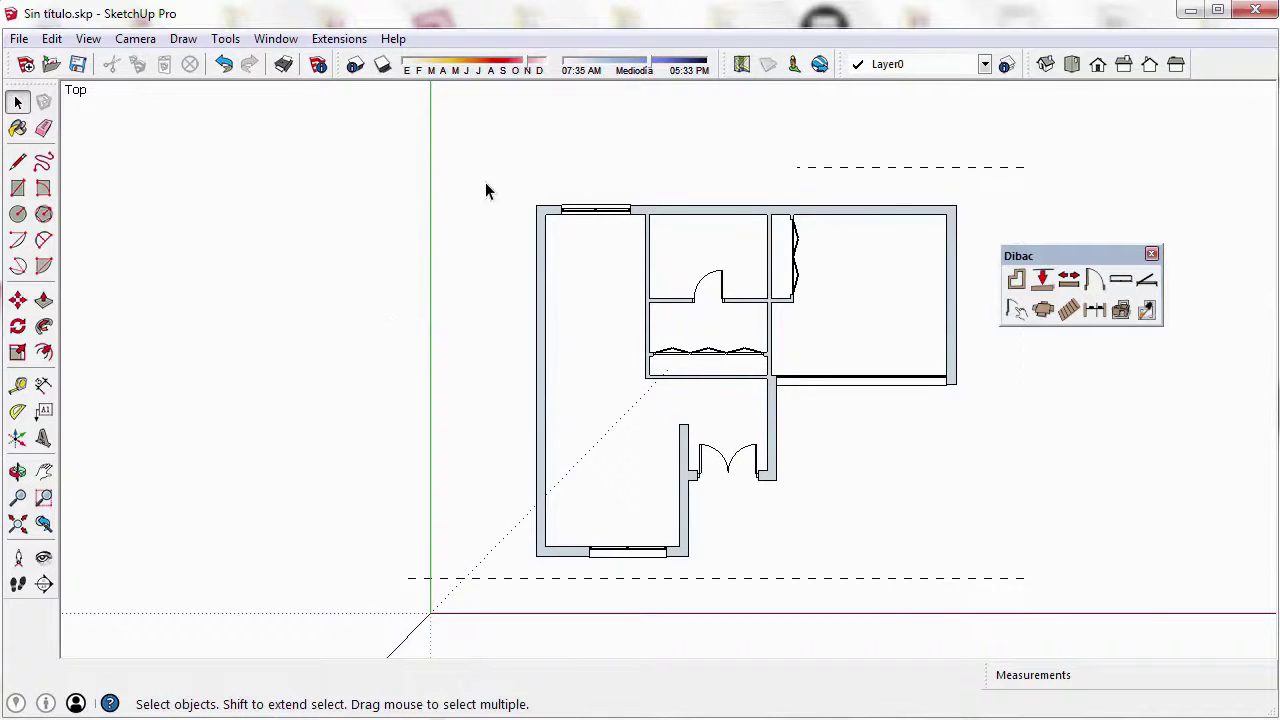
pyautogui.hotkey('ctrl', 'a')
pyautogui.rightClick(698, 210)
pyautogui.click(770, 408)
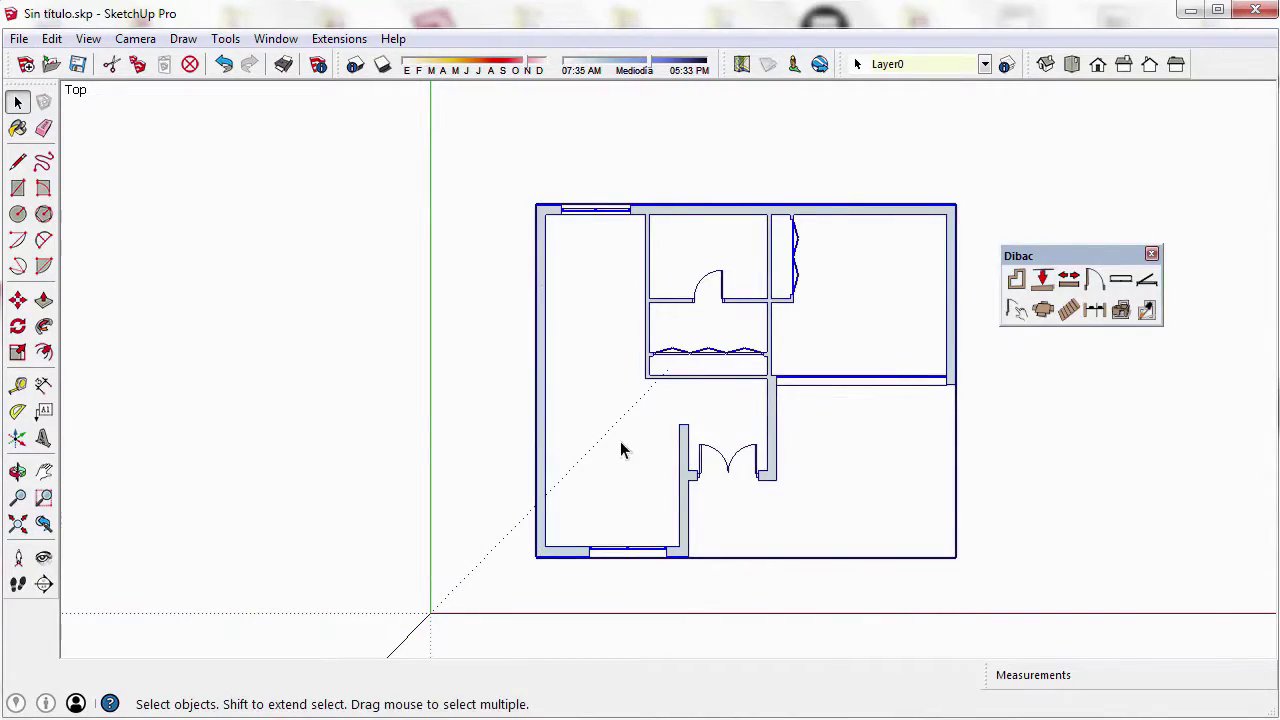
# Convert the grouped plan to 3D with Dibac and orbit to view the house's front window
pyautogui.moveTo(519, 499); pyautogui.dragTo(677, 289, button='middle')
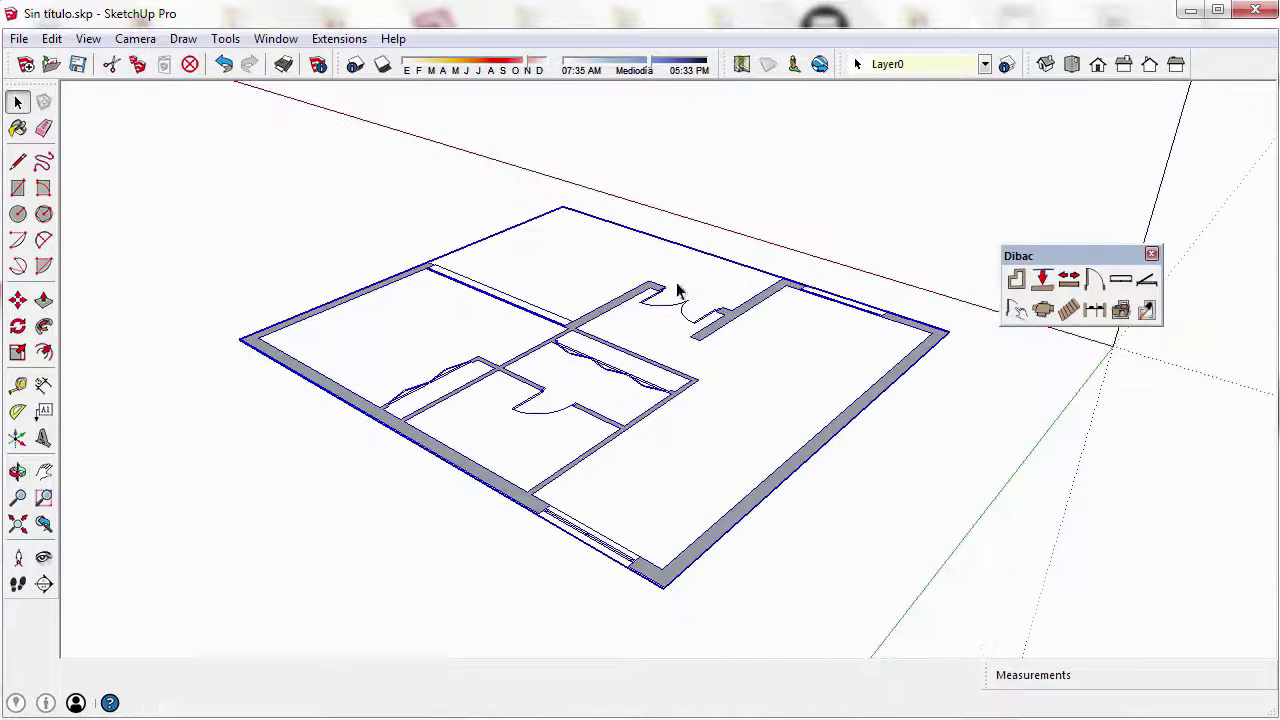
pyautogui.click(1122, 313)
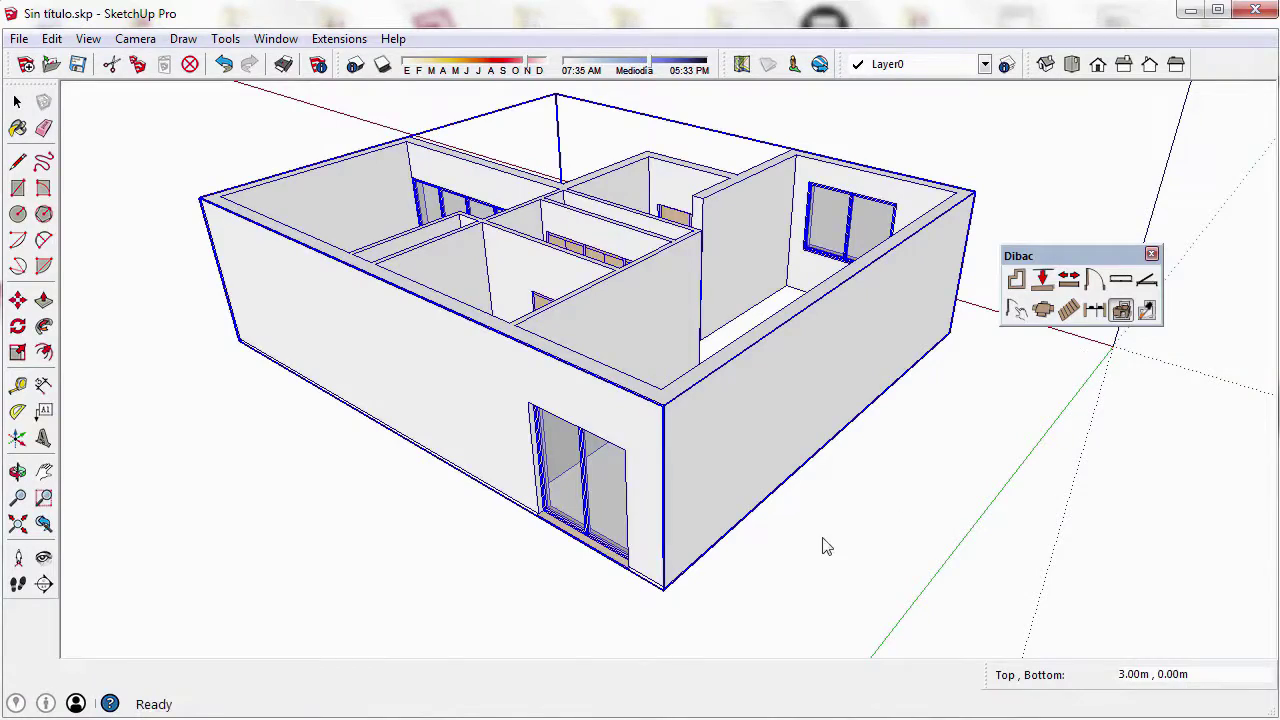
pyautogui.click(785, 566)
pyautogui.moveTo(785, 566); pyautogui.dragTo(735, 505, button='middle')
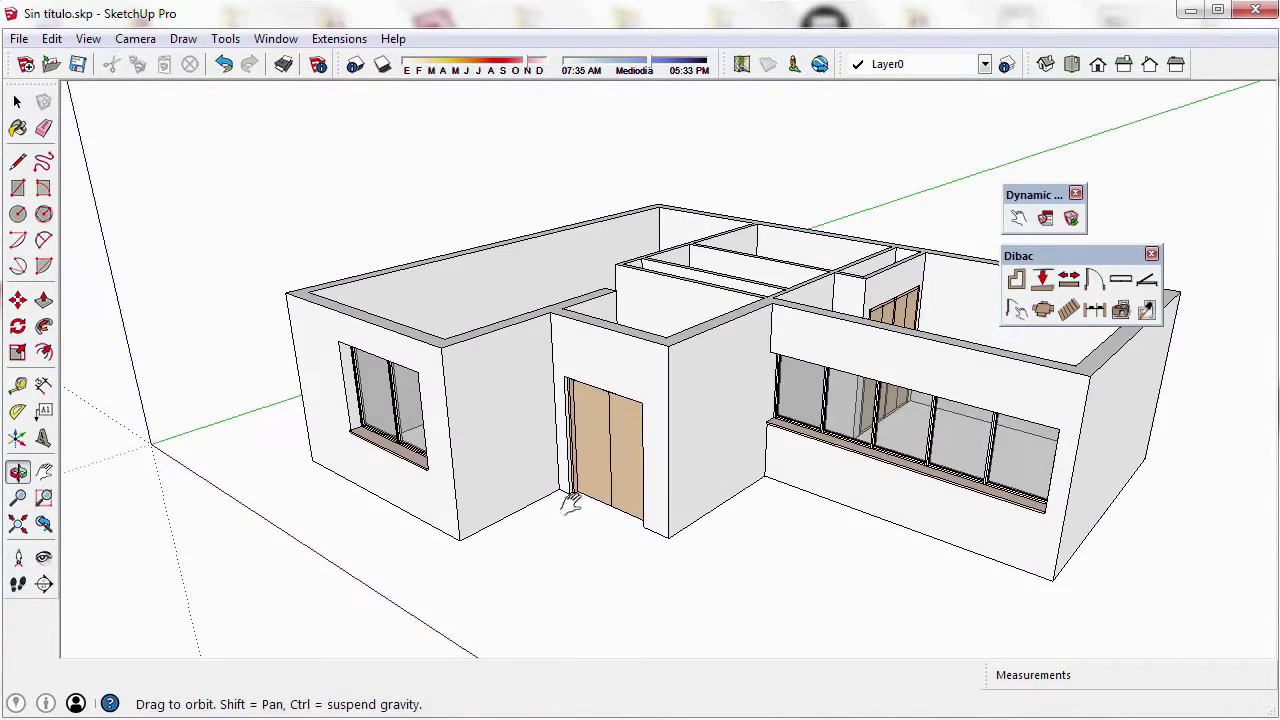
pyautogui.moveTo(571, 509); pyautogui.dragTo(677, 509, button='middle')
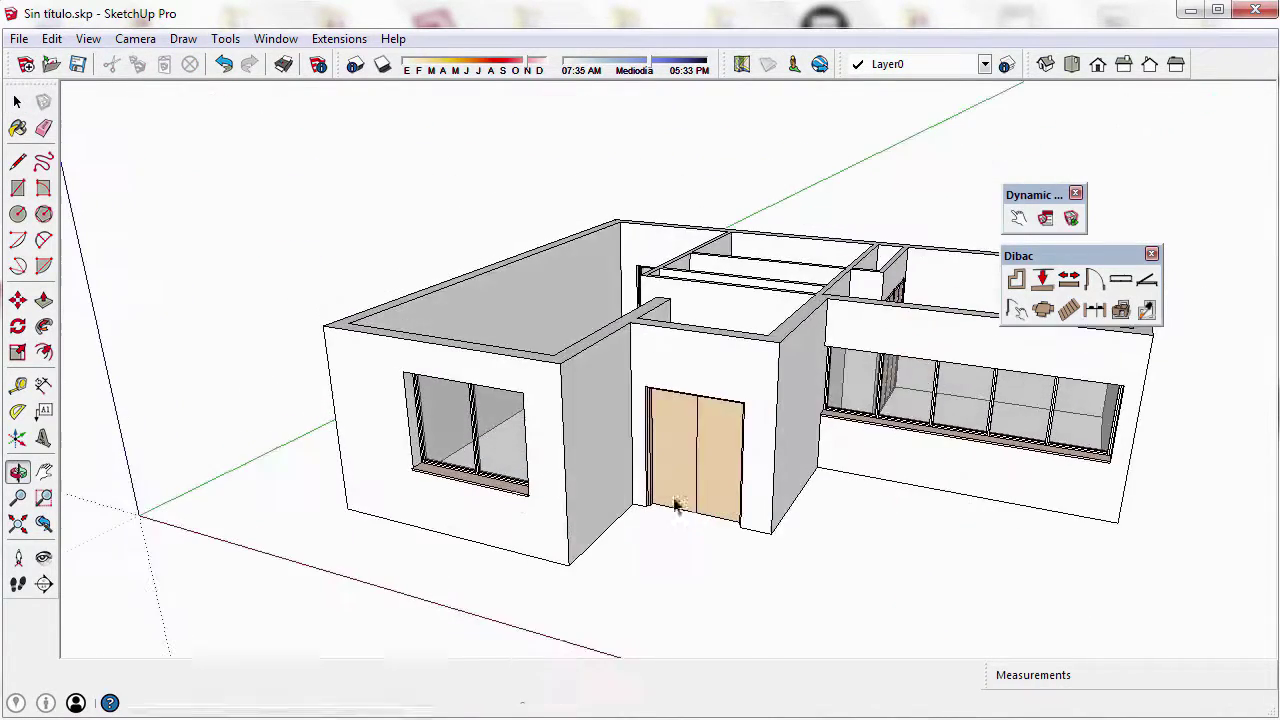
pyautogui.scroll(3, 505, 512)
pyautogui.scroll(4, 505, 512)
pyautogui.moveTo(514, 508); pyautogui.dragTo(649, 437, button='middle')
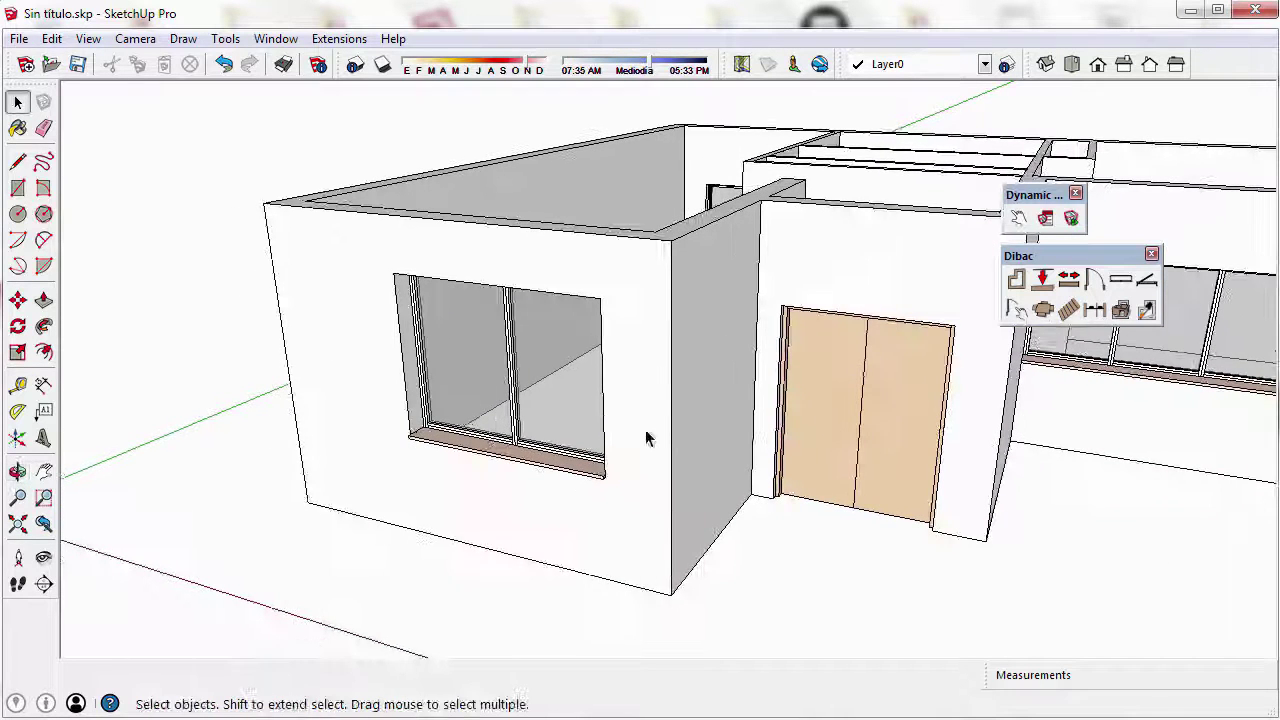
# Change the left block's front window from 2 to 4 sashes in its Dibac component options
pyautogui.doubleClick(638, 423)
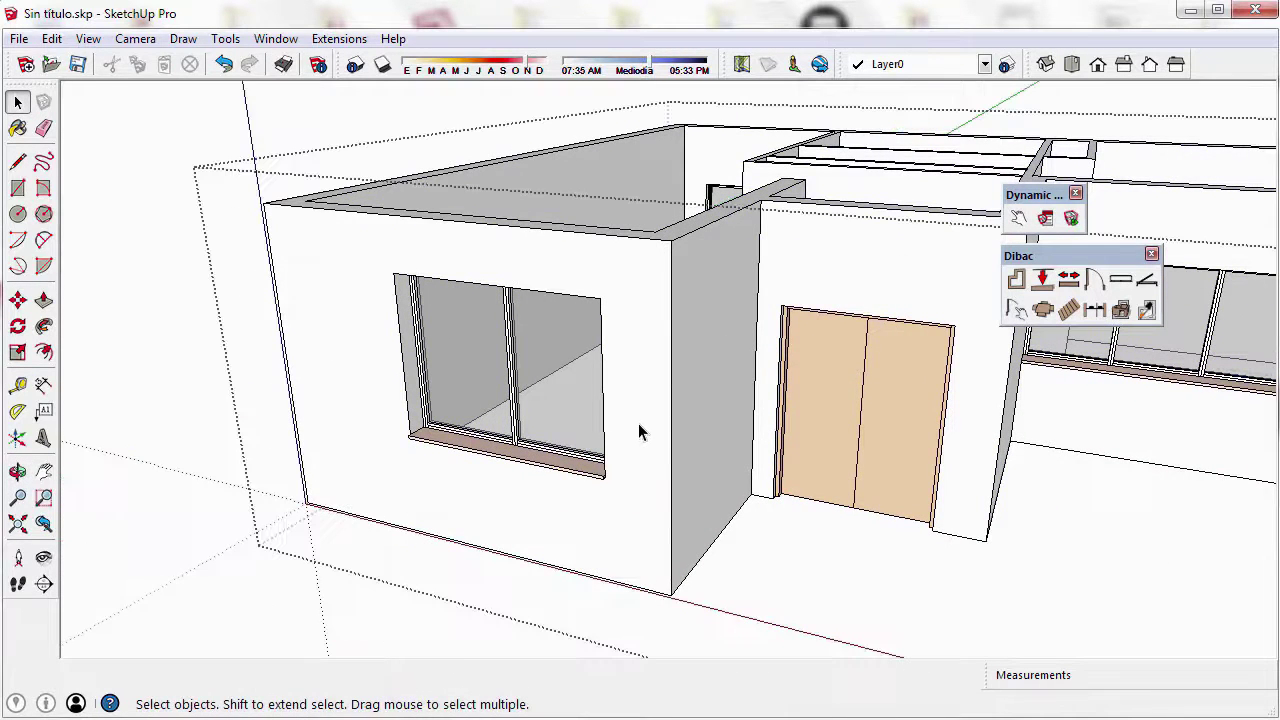
pyautogui.click(529, 396)
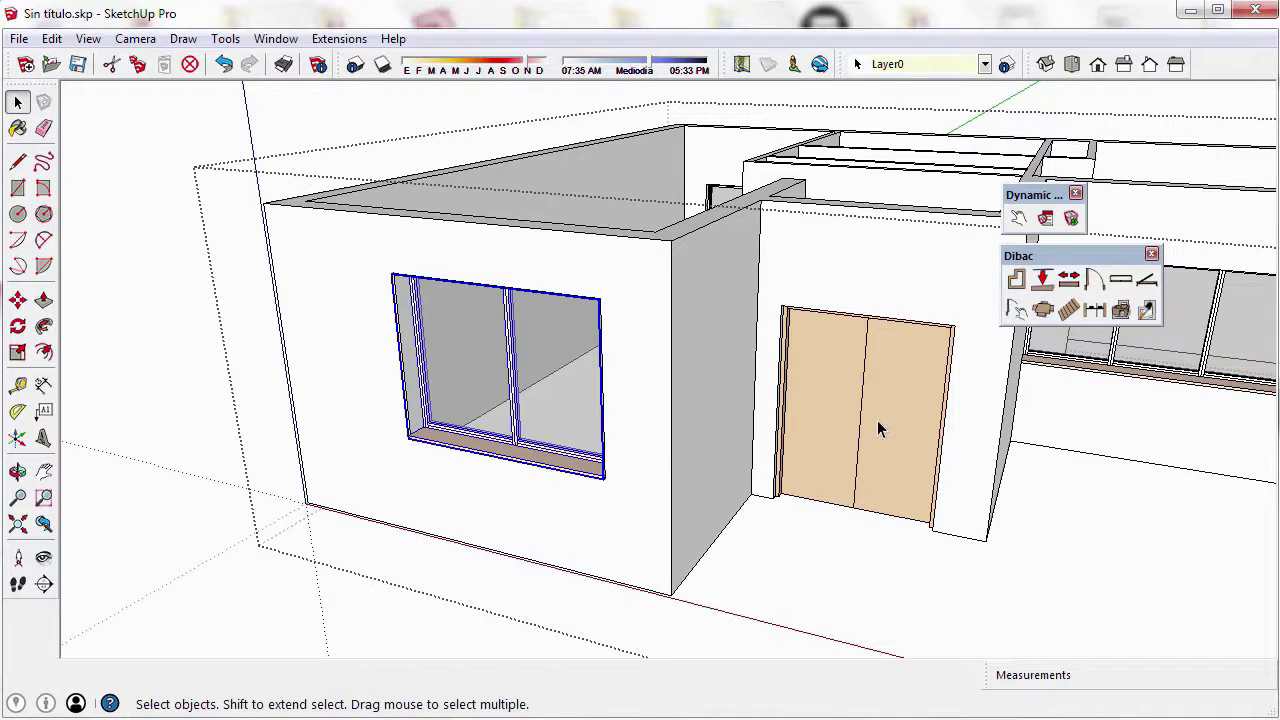
pyautogui.click(1047, 220)
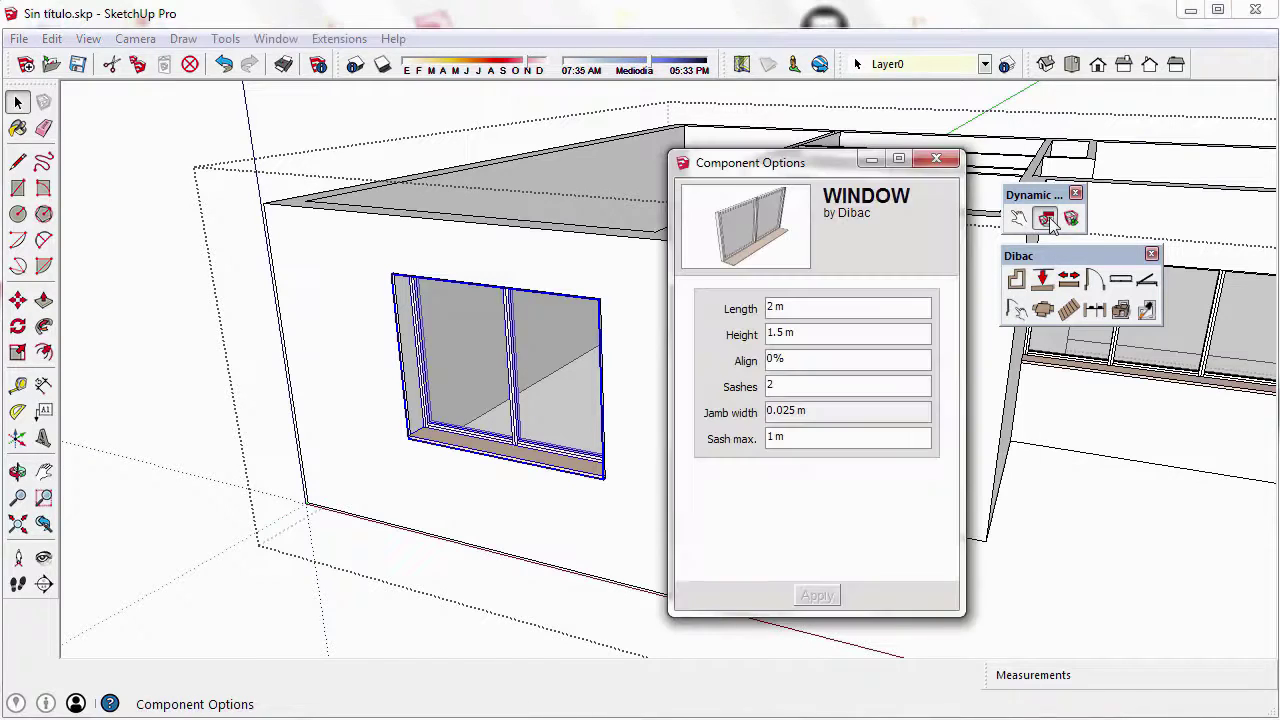
pyautogui.click(806, 334)
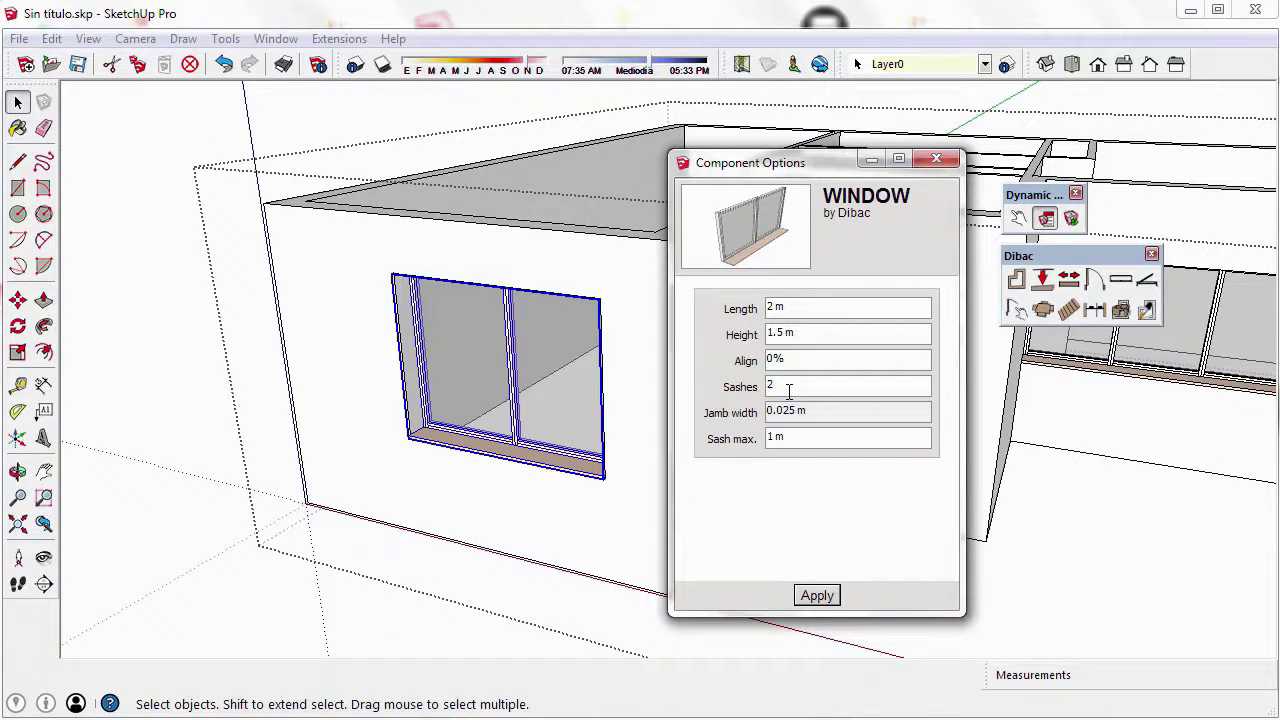
pyautogui.doubleClick(789, 384)
pyautogui.click(817, 595)
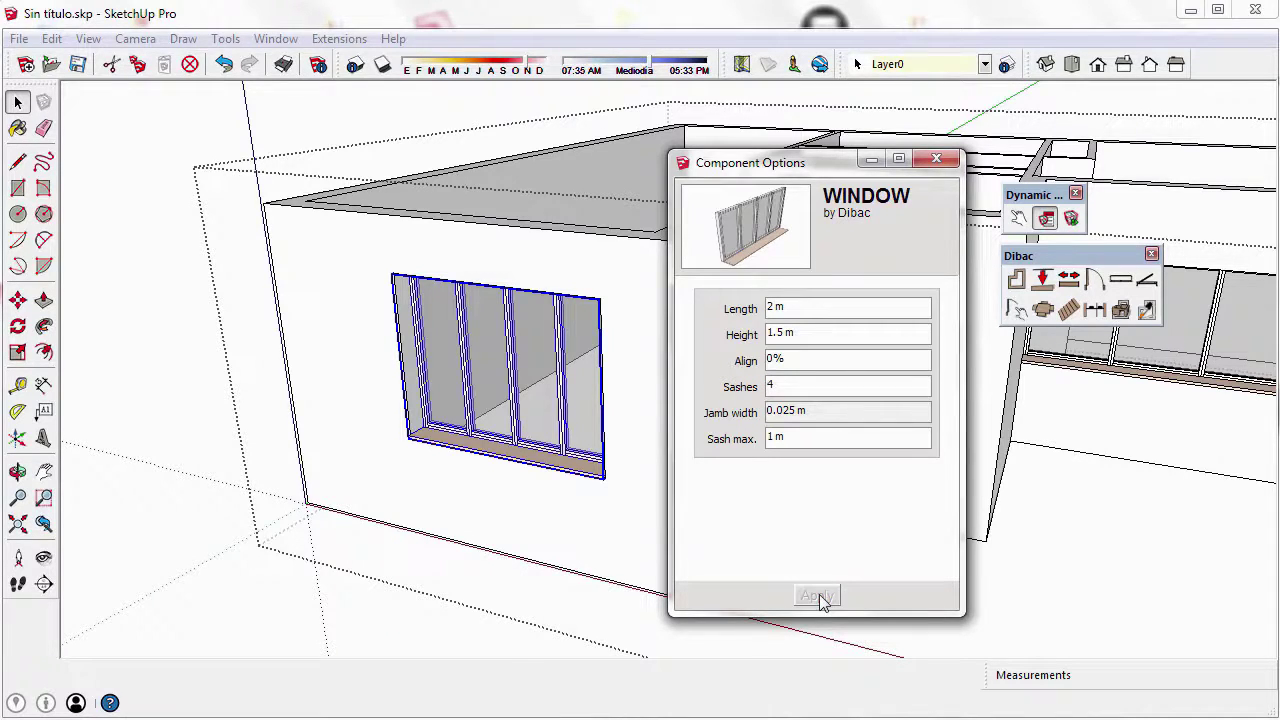
pyautogui.click(936, 159)
# Select the house group and flatten it to a 2D plan with Dibac's Convert 2D/3D
pyautogui.scroll(-5, 671, 337)
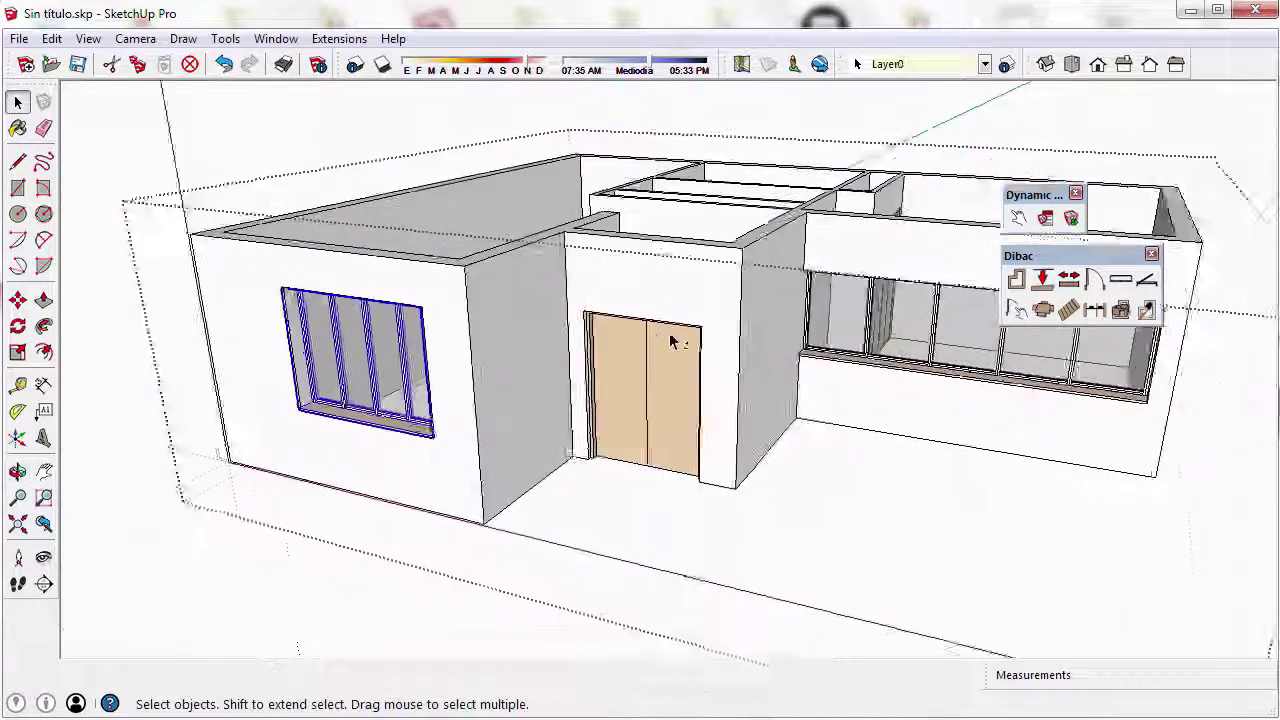
pyautogui.moveTo(640, 375); pyautogui.dragTo(1157, 508, button='middle')
pyautogui.click(757, 371)
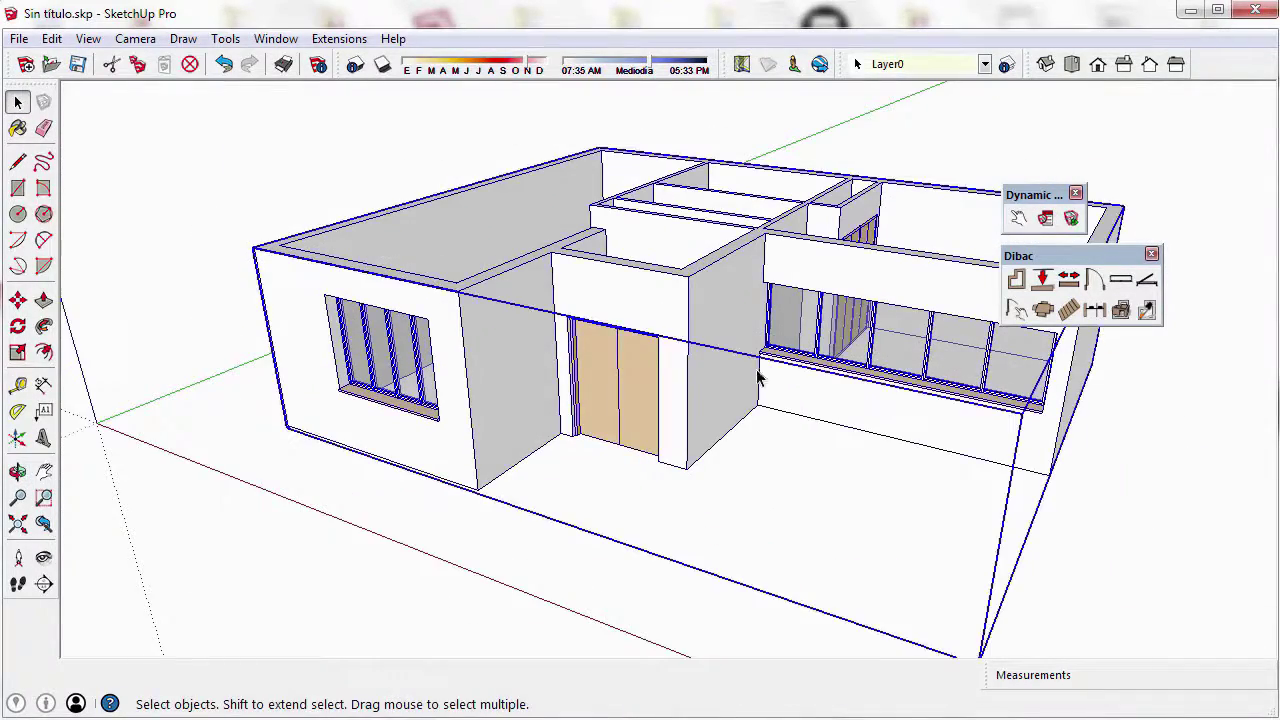
pyautogui.click(1121, 311)
pyautogui.moveTo(466, 477); pyautogui.dragTo(523, 486, button='middle')
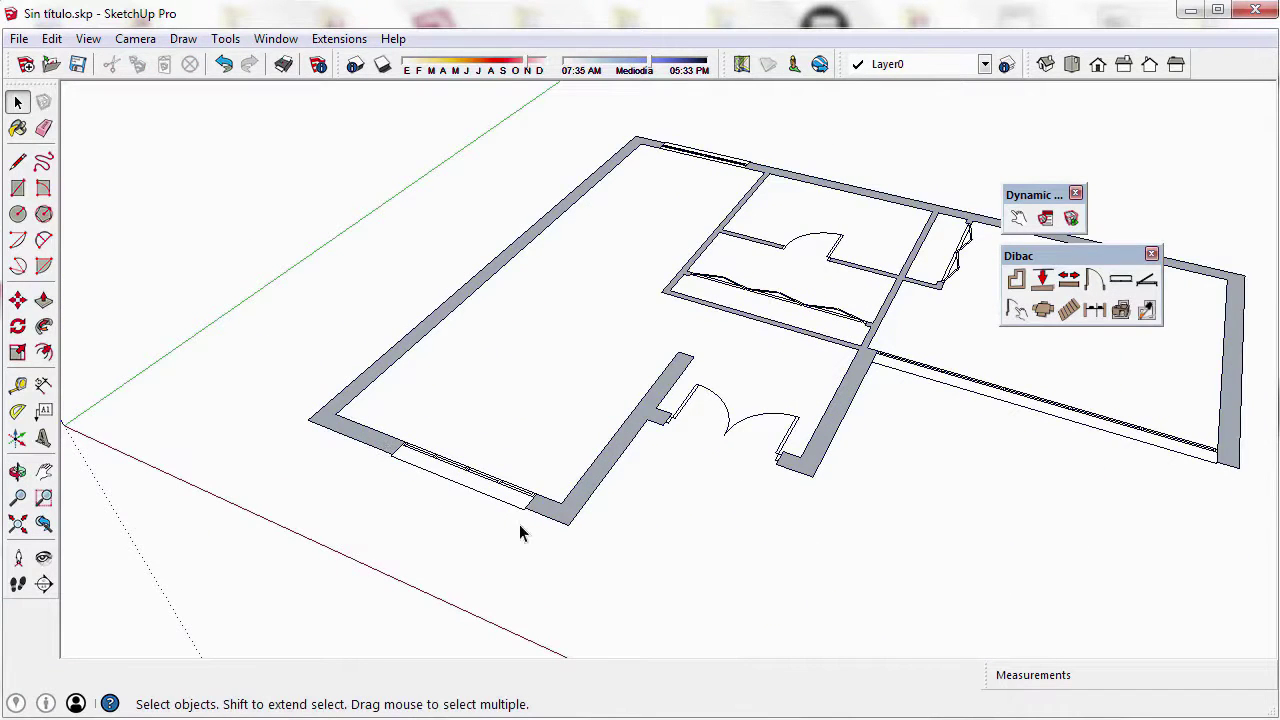